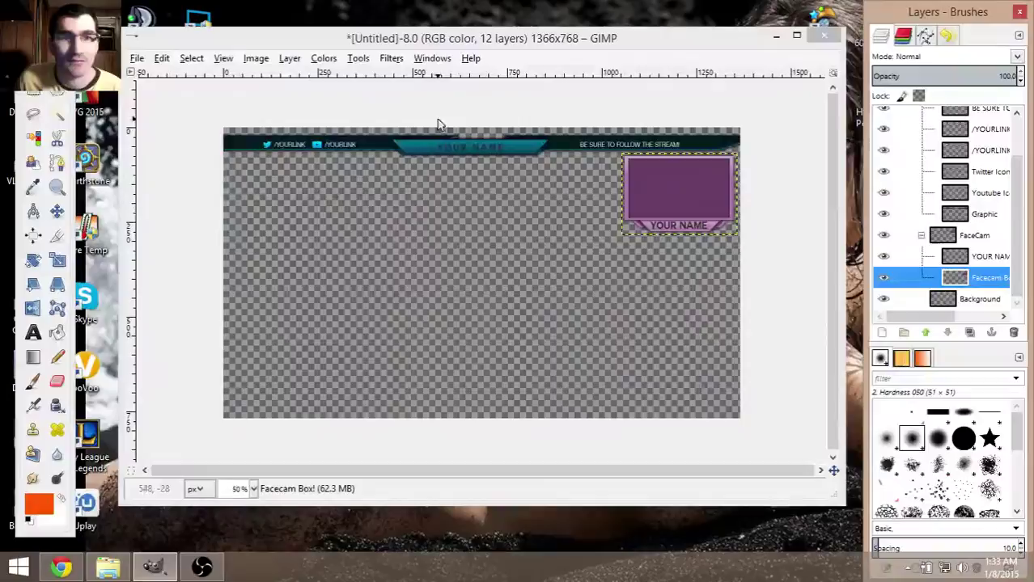
Step: Minimize the GIMP window holding the 1366×768 stream overlay to reveal the desktop
right_click(637, 192)
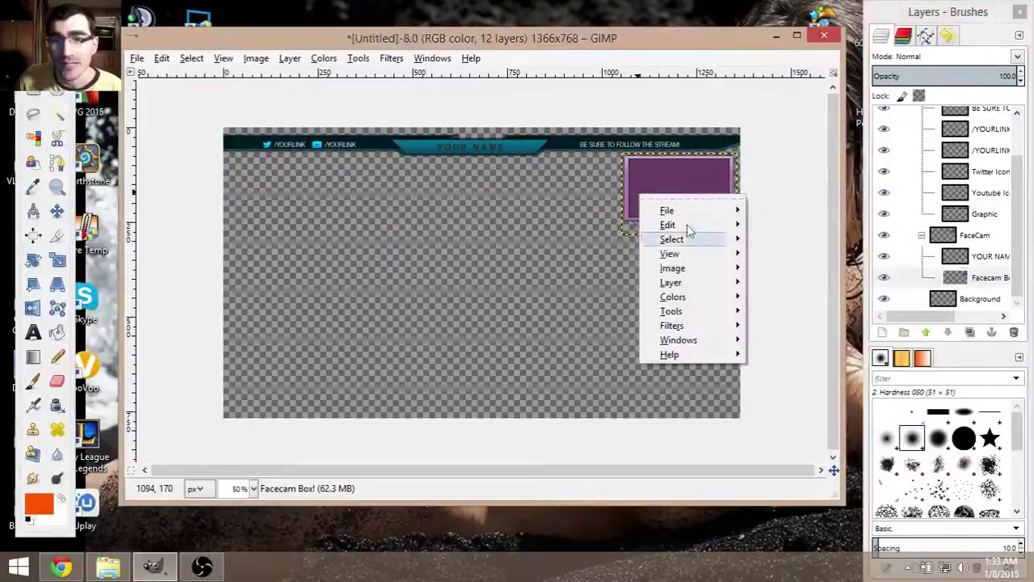
click(773, 37)
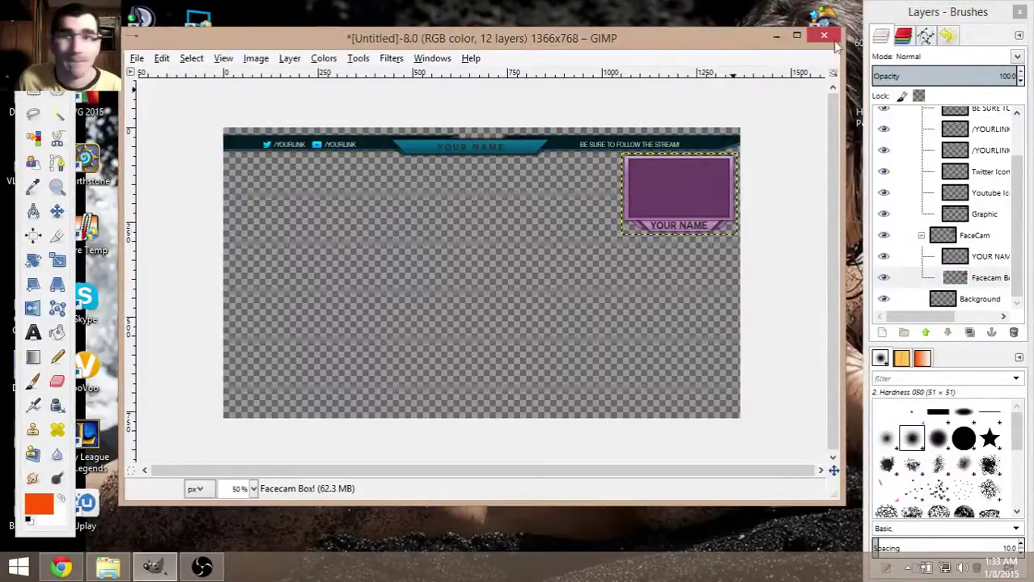
click(773, 38)
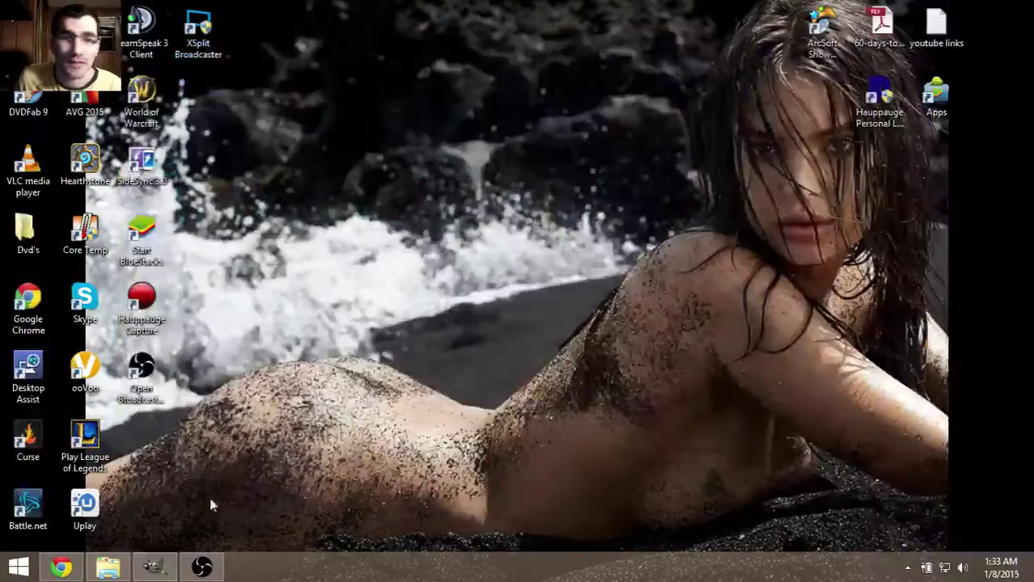
Step: Search Google for 'gimp' in a new Chrome tab, visit gimp.org, then close that tab
click(60, 567)
click(299, 9)
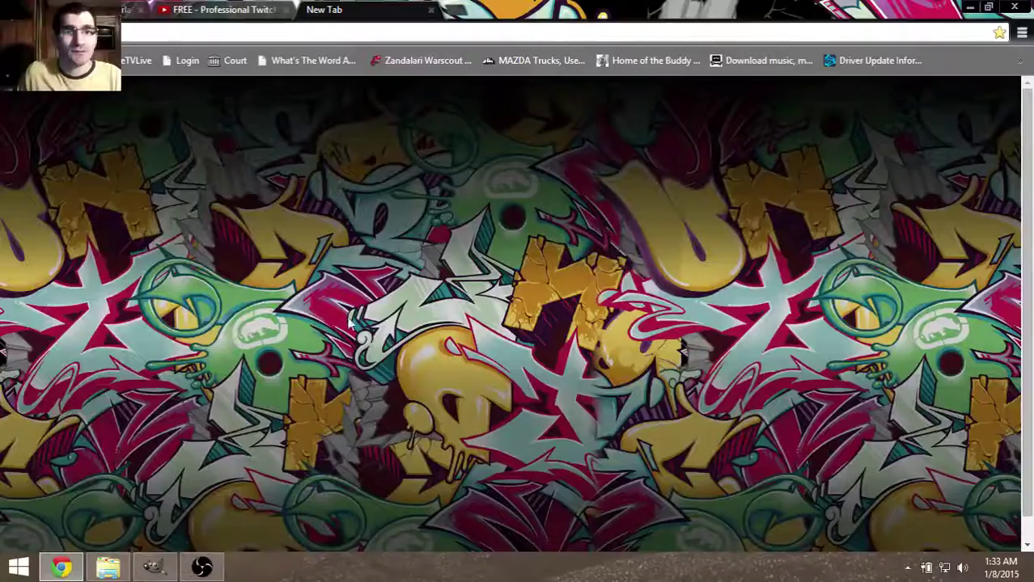
click(342, 305)
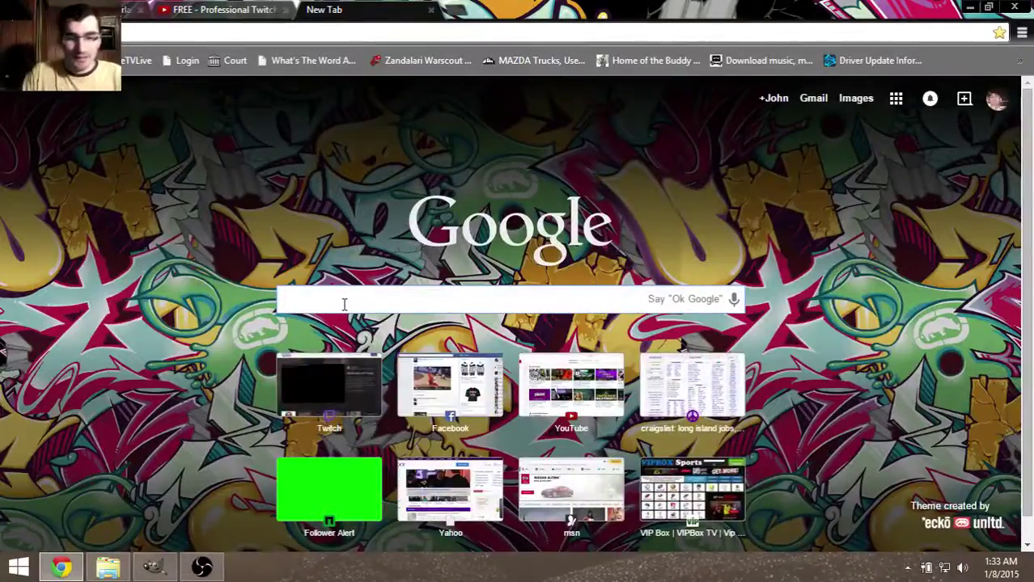
text(gimp)
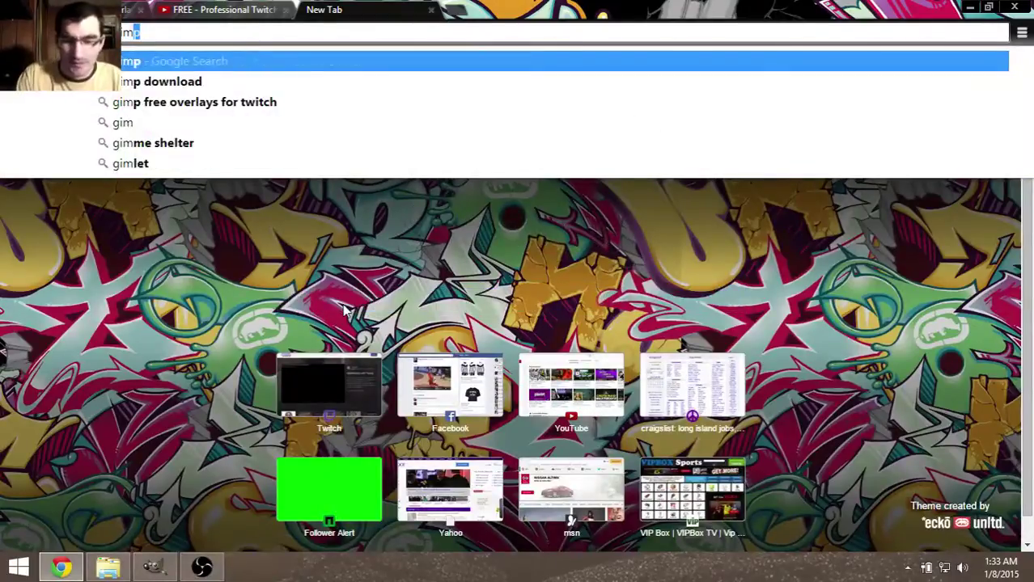
key(Return)
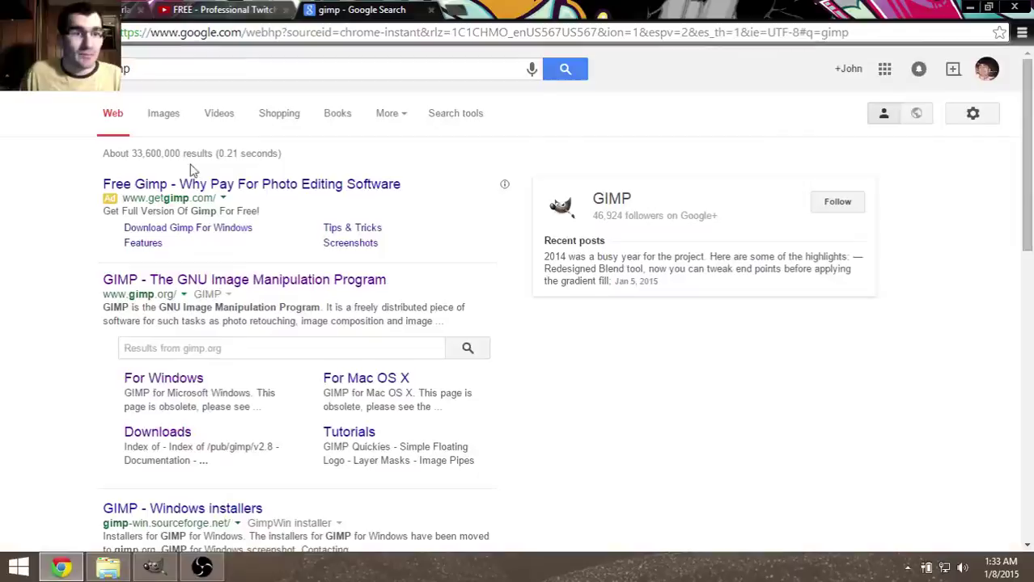
click(192, 283)
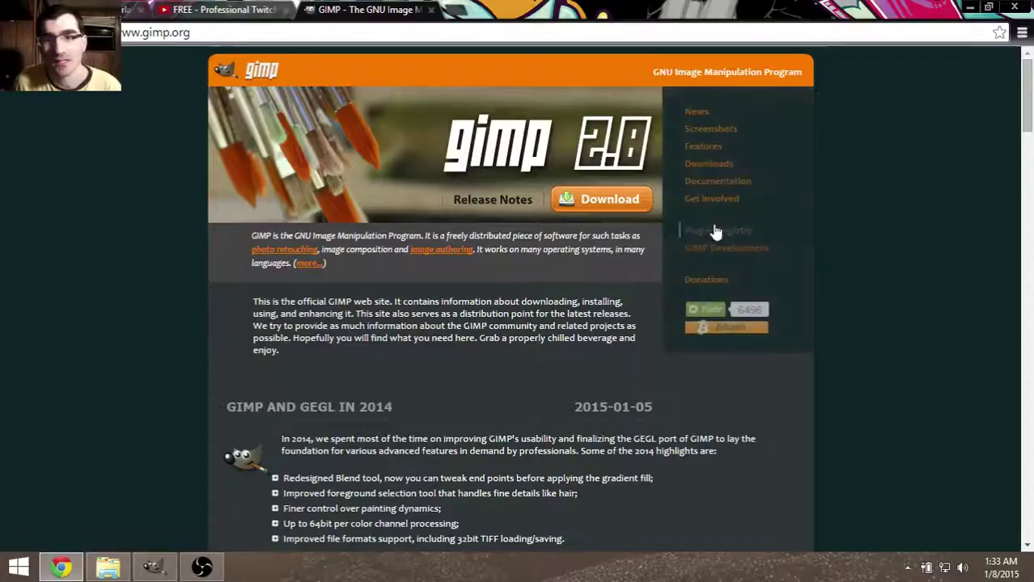
click(431, 10)
Step: Return to GIMP and collapse the Top Banner Thing and FaceCam layer groups
click(963, 6)
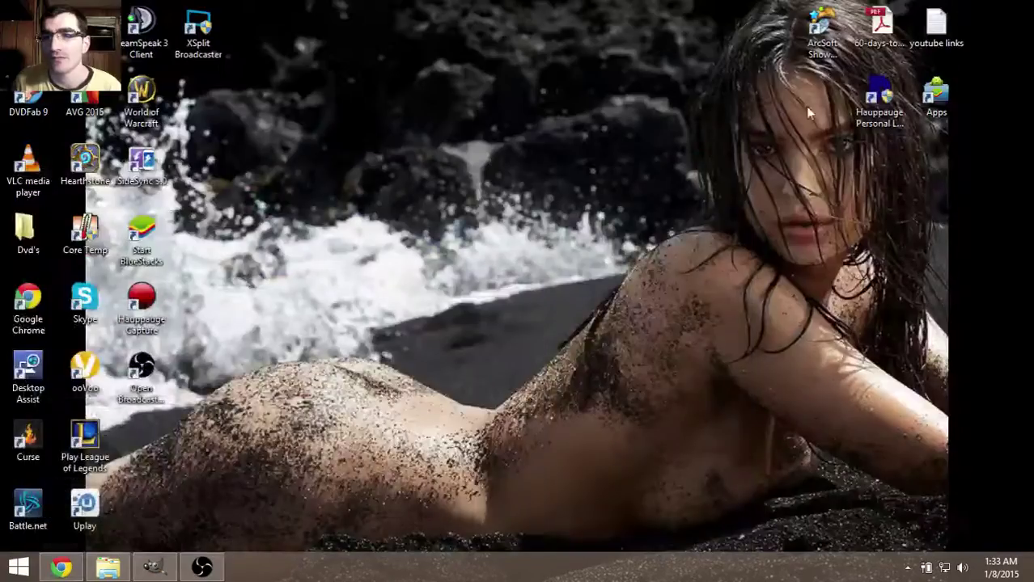
click(153, 567)
scroll(882, 162, up, 2)
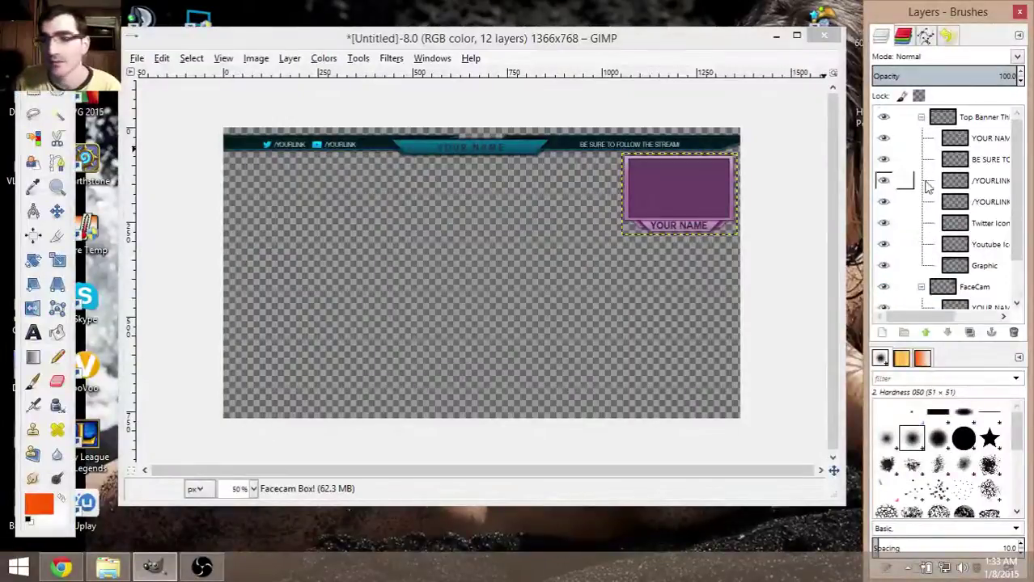
click(920, 118)
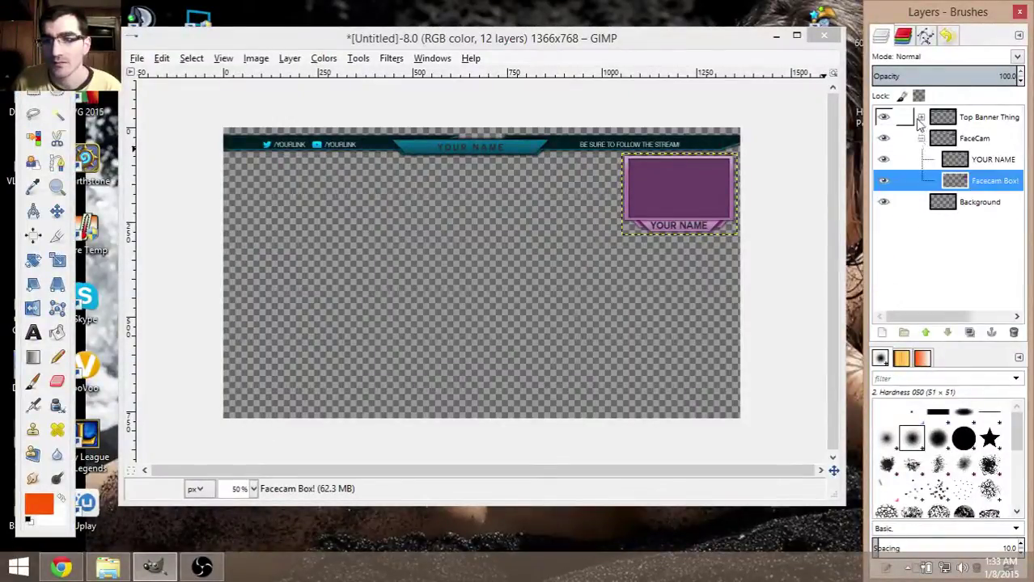
click(920, 138)
Step: Start a new 1366 × 768 image from the File menu
right_click(946, 120)
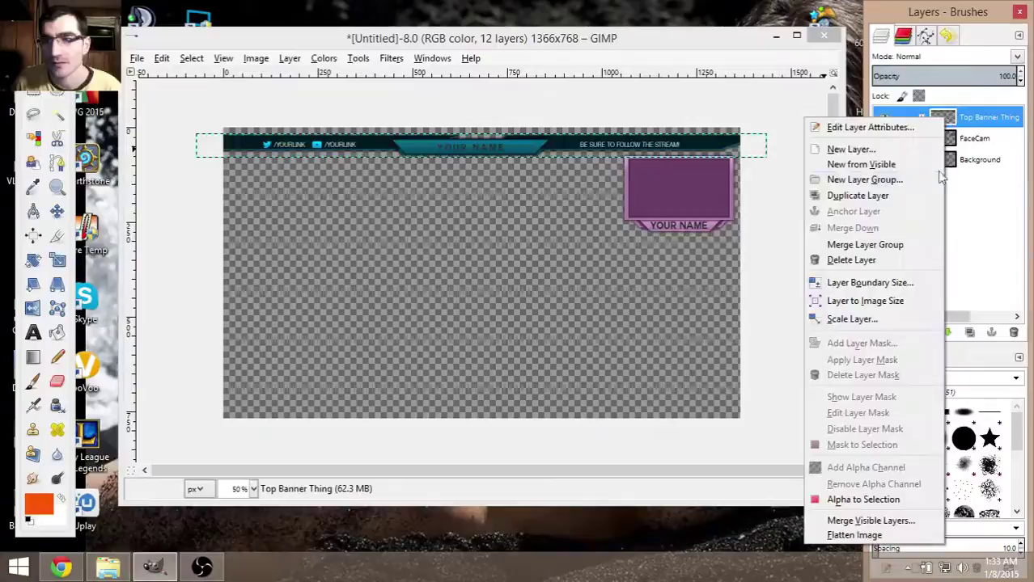
click(138, 59)
click(137, 59)
click(162, 75)
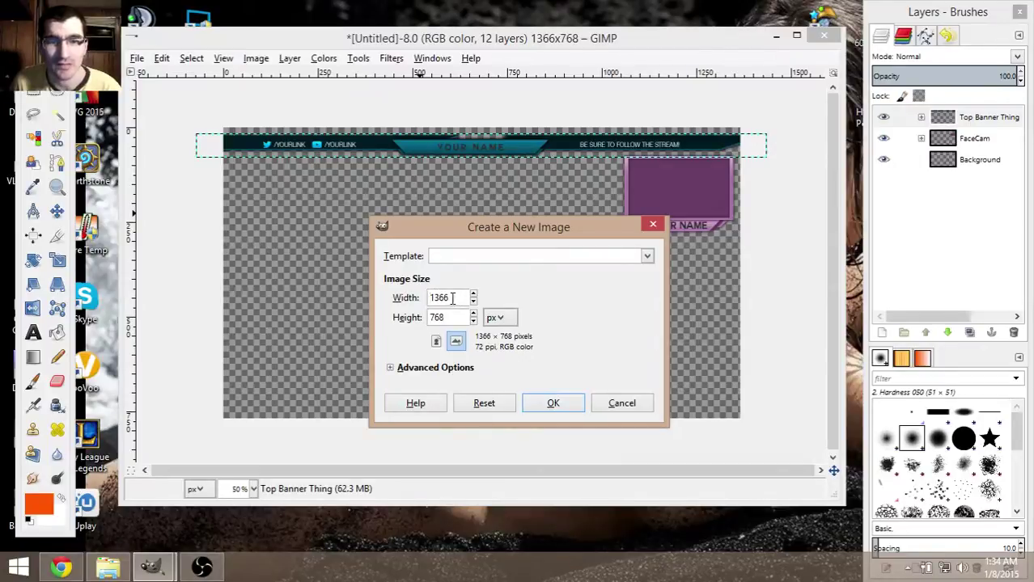
Step: Create the blank 1366×768 image and view it at 50% zoom
click(555, 404)
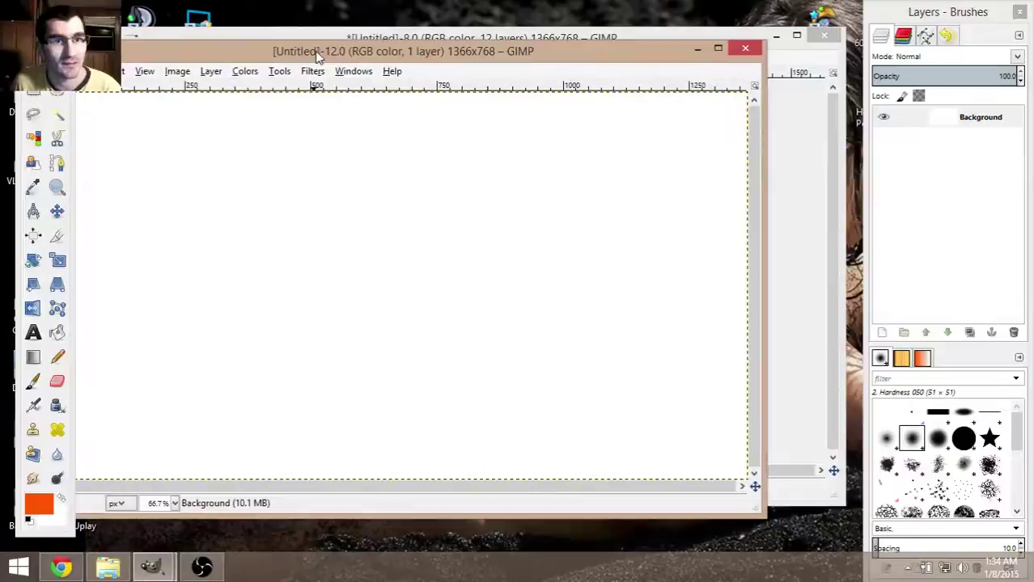
click(254, 492)
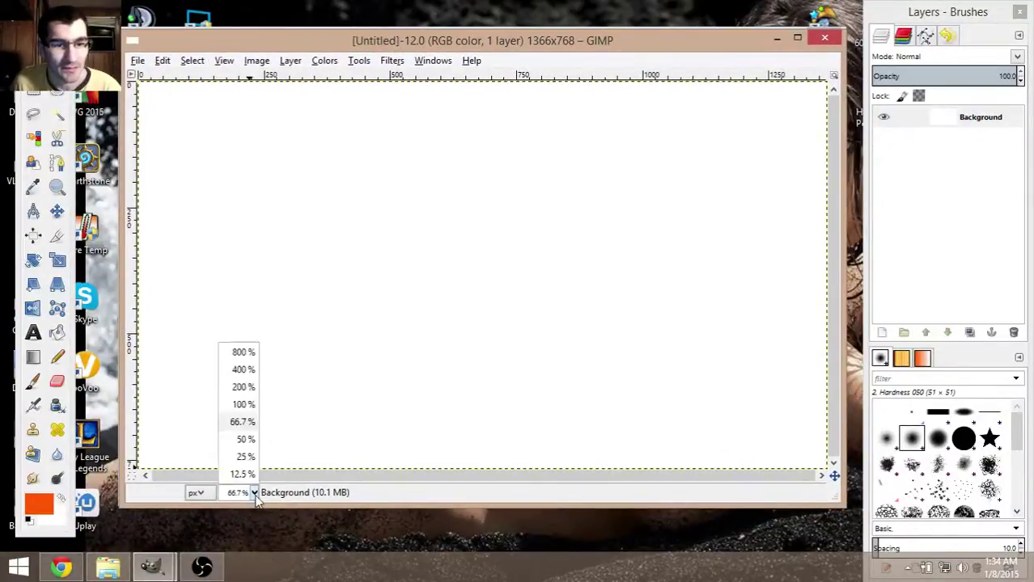
click(245, 439)
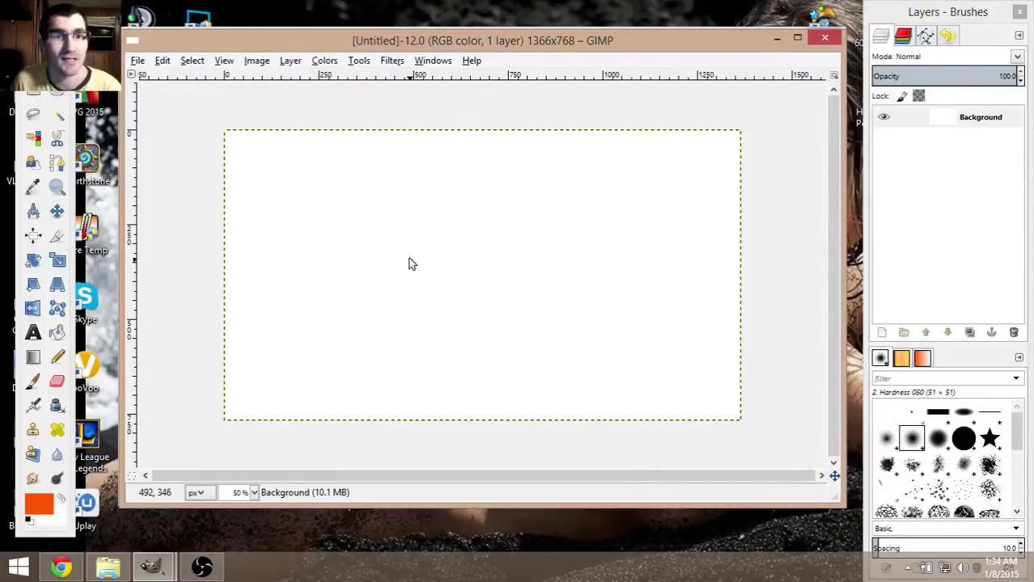
Step: Add an alpha channel to the Background layer and turn its white transparent with Color to Alpha
click(323, 61)
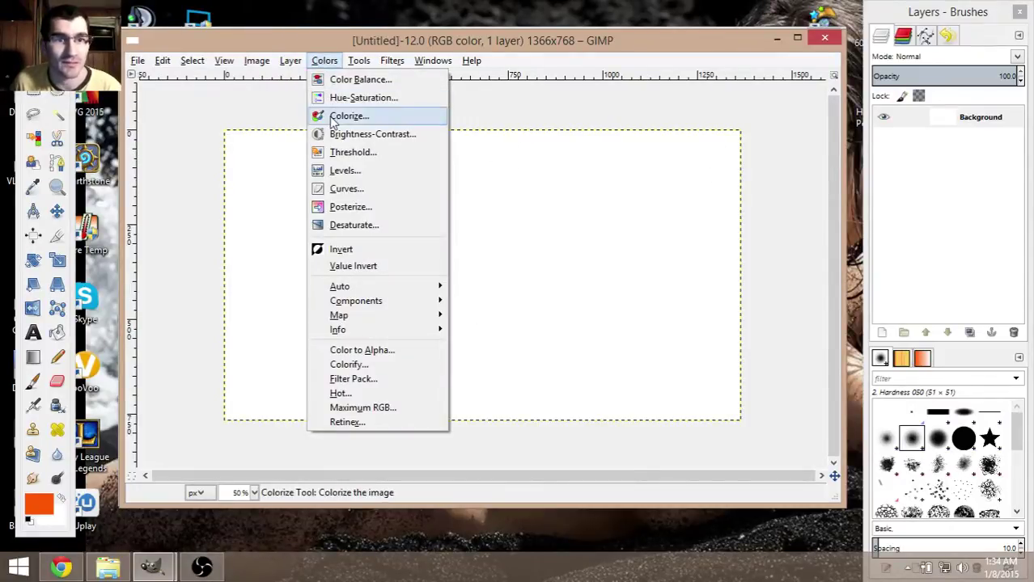
mouse_move(288, 65)
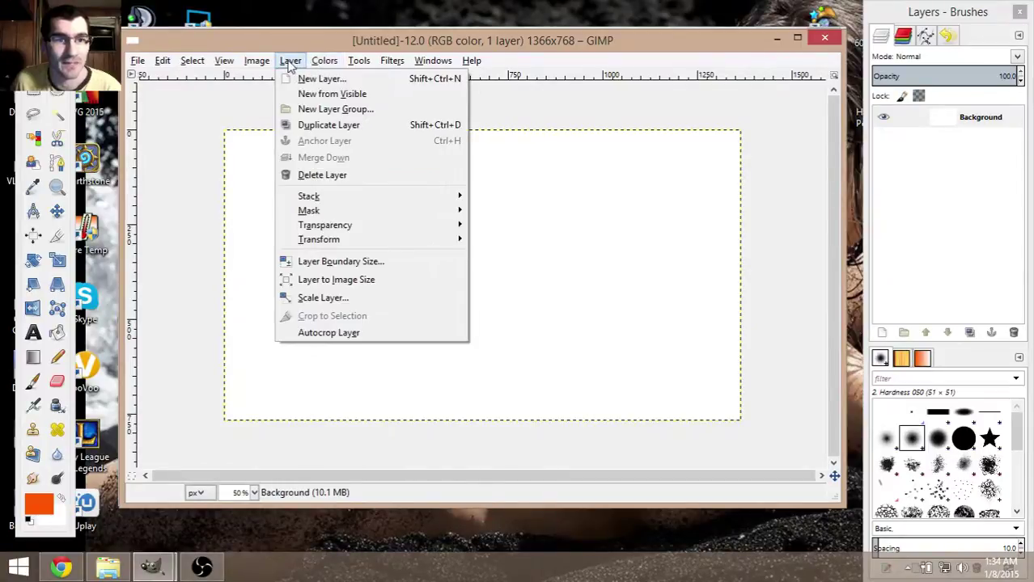
mouse_move(323, 229)
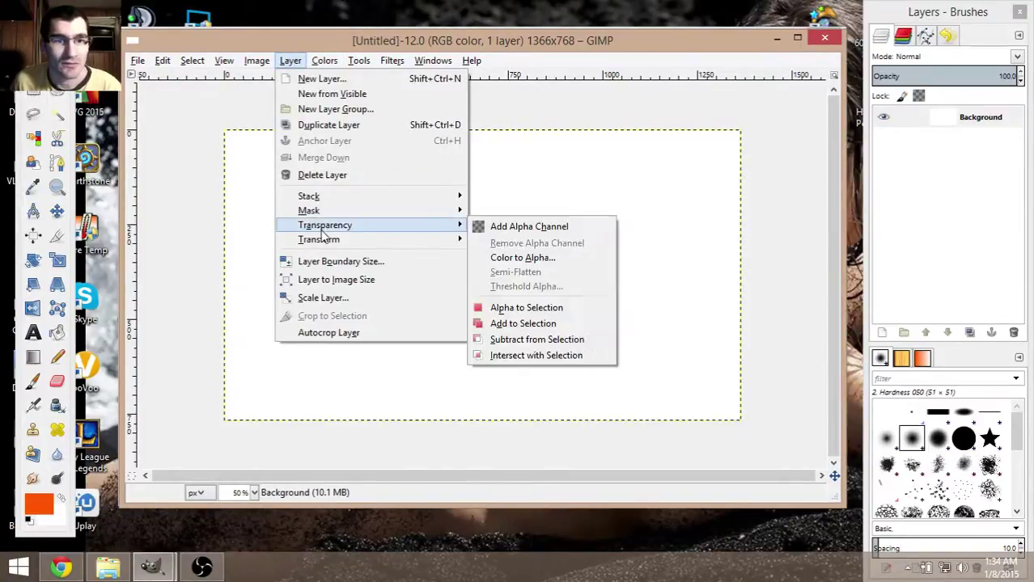
click(521, 227)
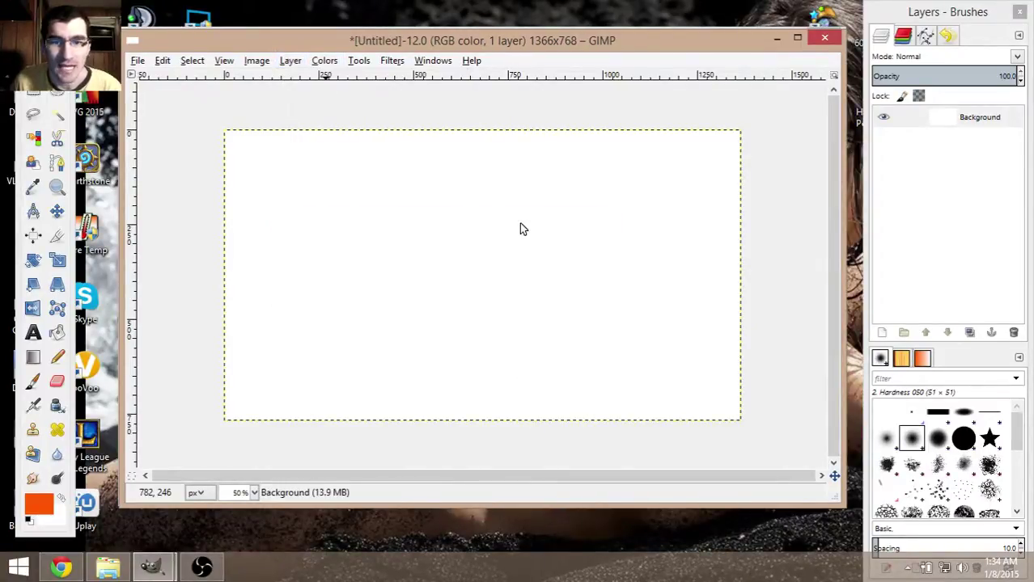
click(291, 62)
mouse_move(365, 229)
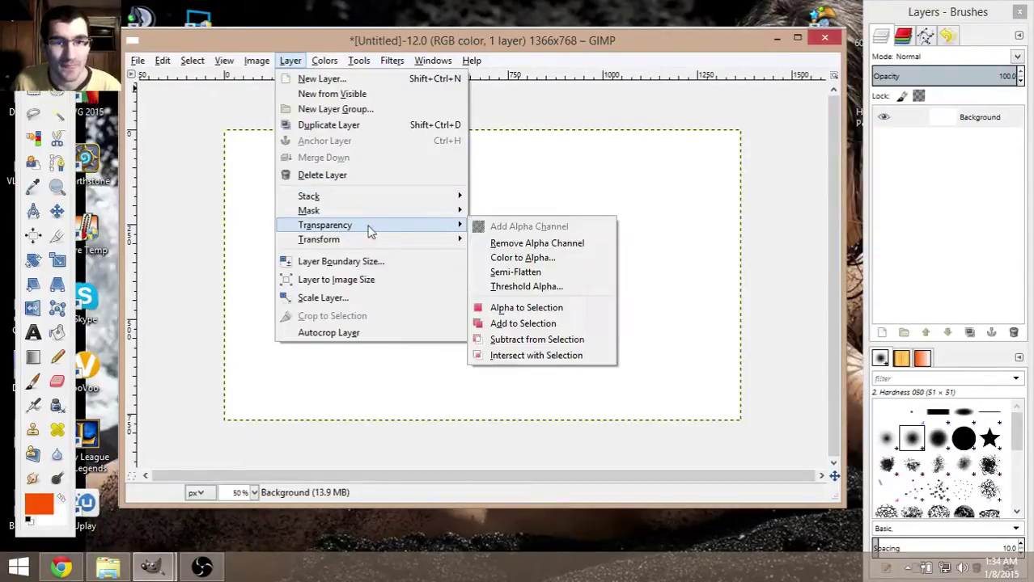
click(514, 265)
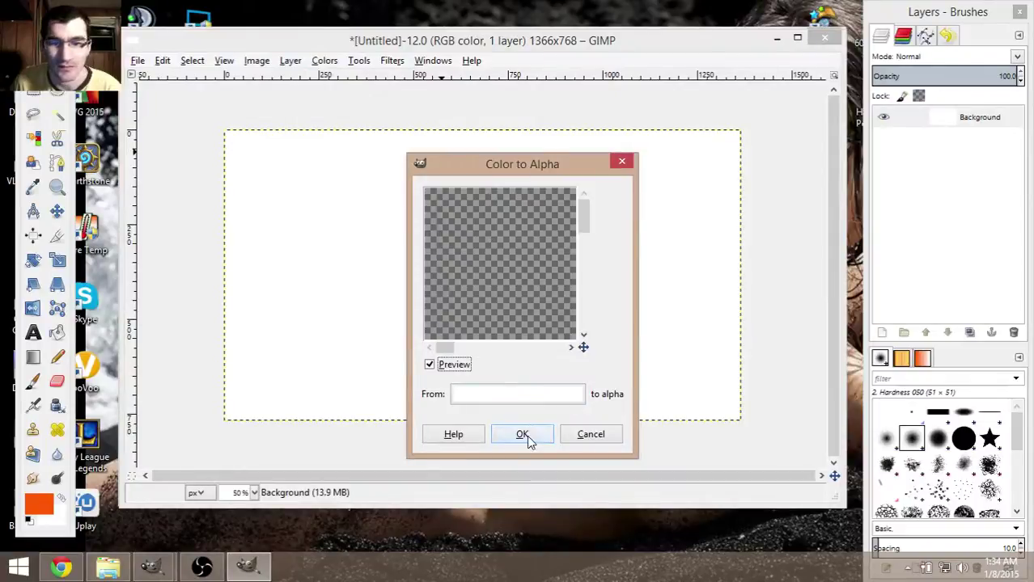
click(525, 438)
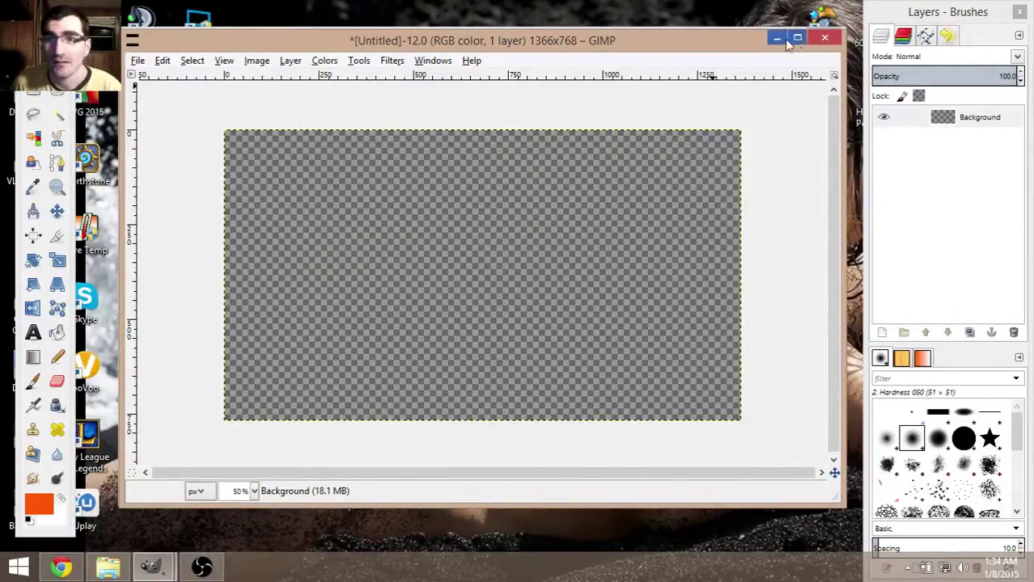
Step: Close the older overlay image discarding its changes, then switch to the browser's search results
click(824, 38)
click(824, 35)
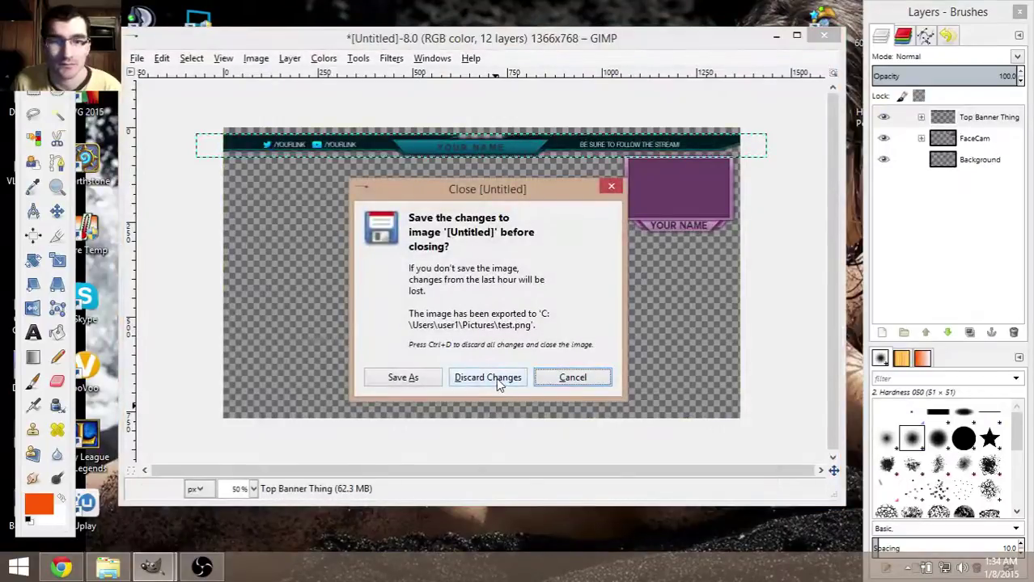
click(488, 378)
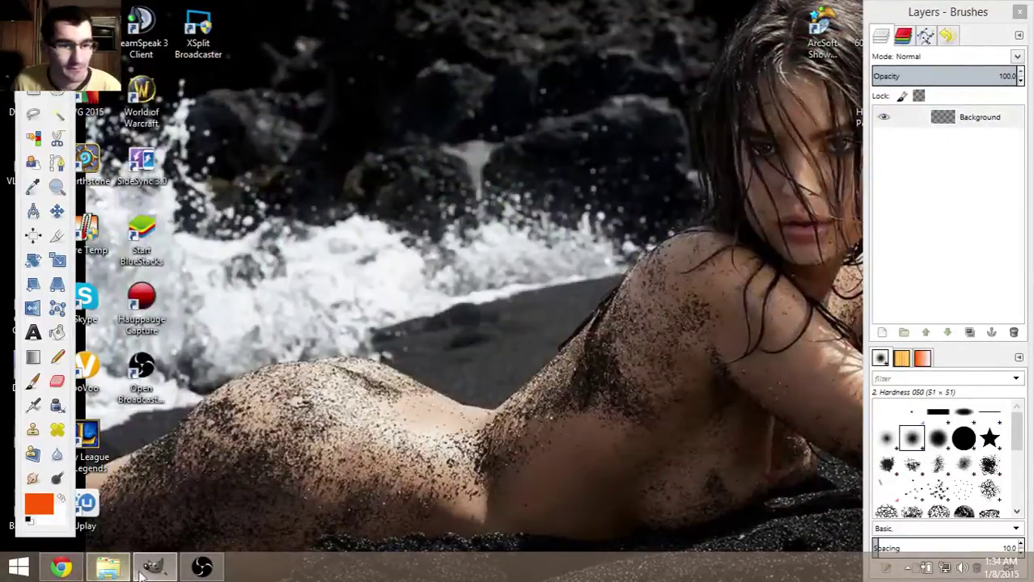
click(139, 571)
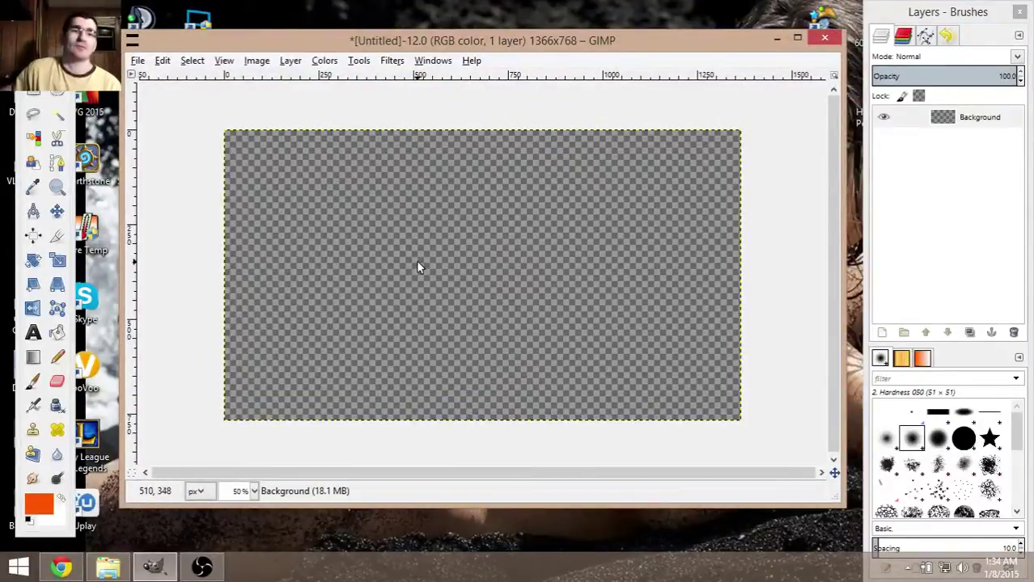
click(71, 570)
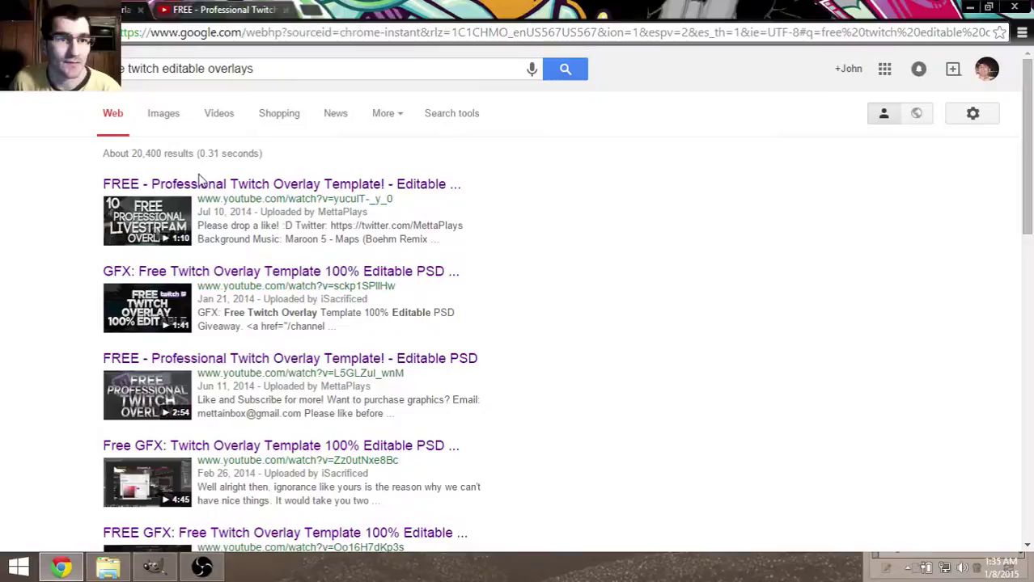
click(224, 9)
scroll(289, 248, up, 7)
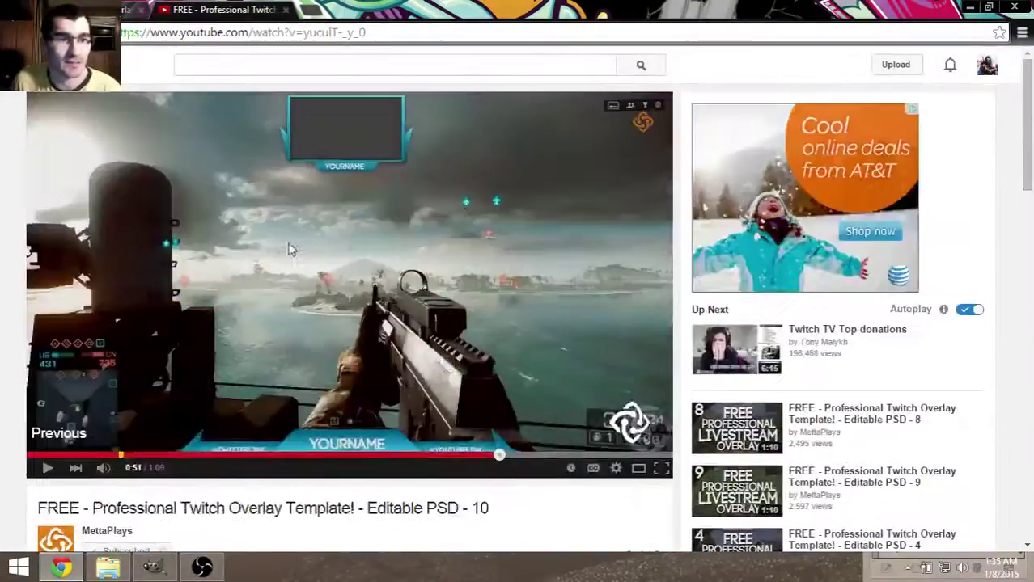
scroll(385, 338, down, 1)
scroll(295, 428, down, 6)
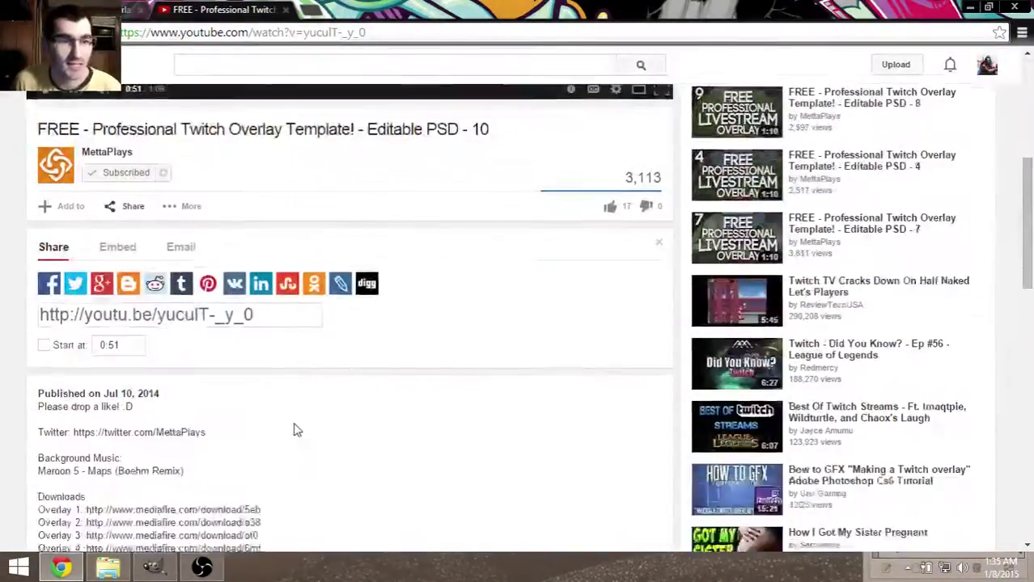
scroll(153, 388, down, 1)
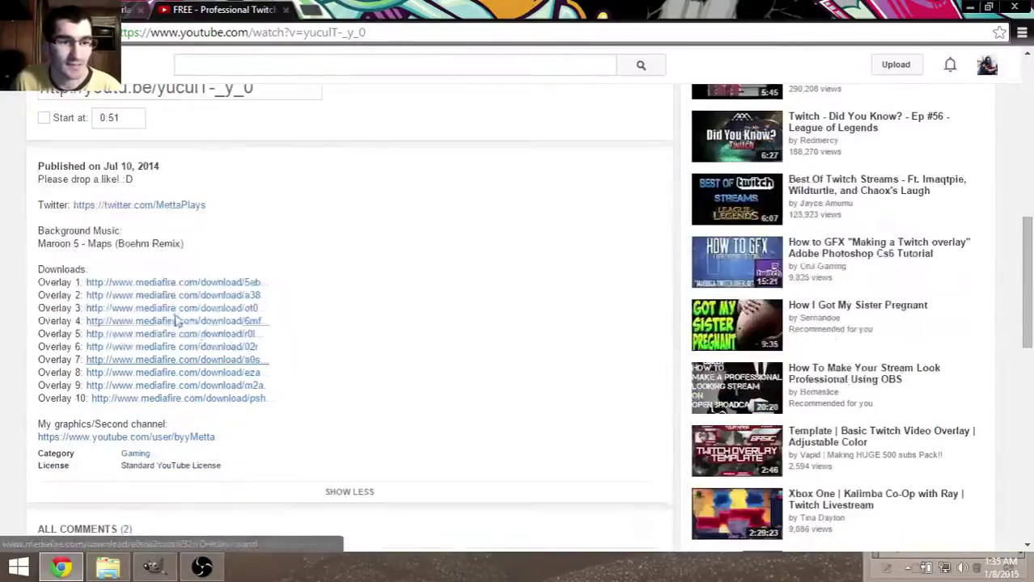
scroll(333, 346, up, 7)
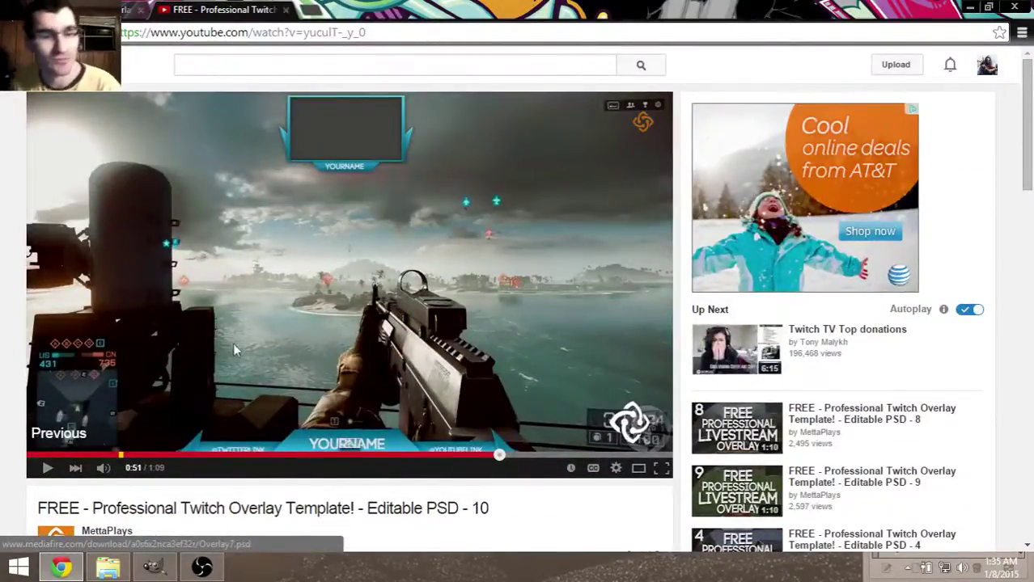
scroll(231, 356, down, 4)
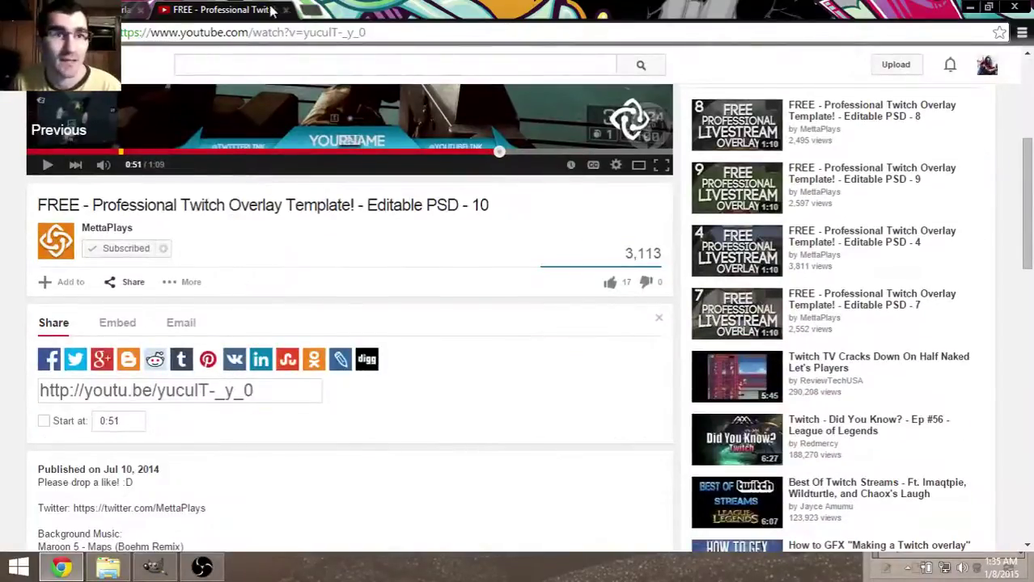
Step: Drag Overlay3.psd from the Downloads folder onto the GIMP canvas
click(968, 6)
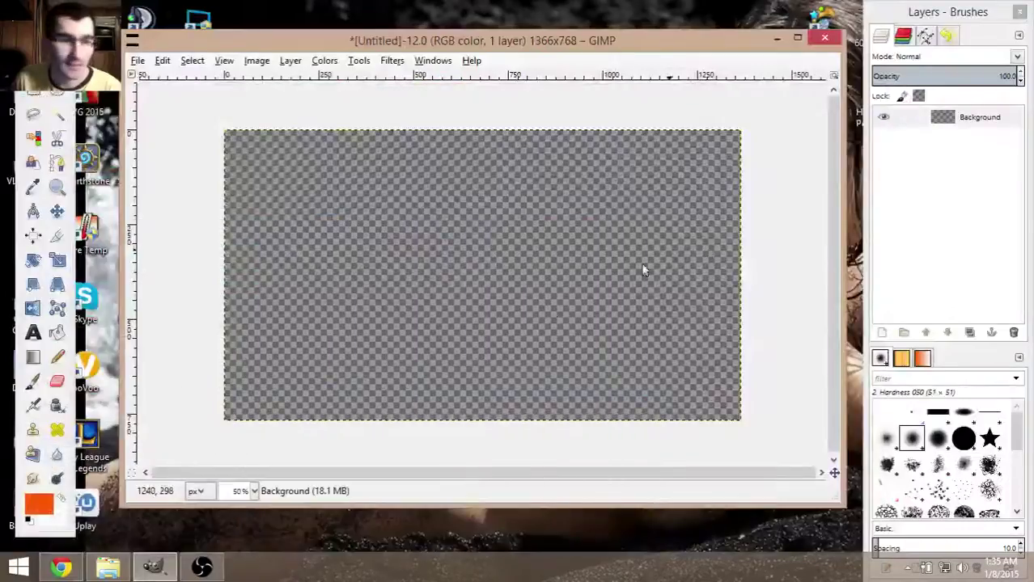
click(99, 573)
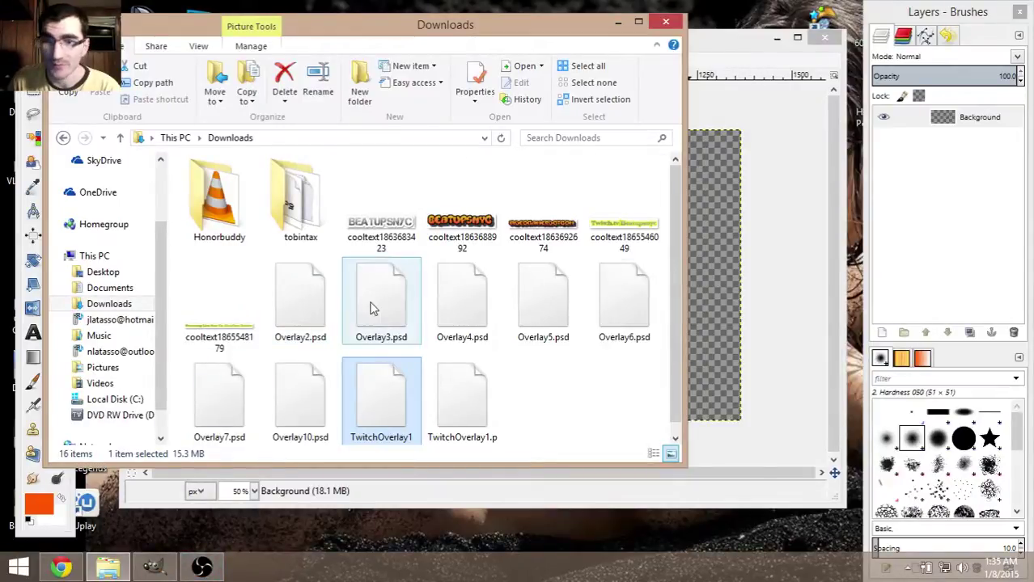
drag(399, 28, 361, 36)
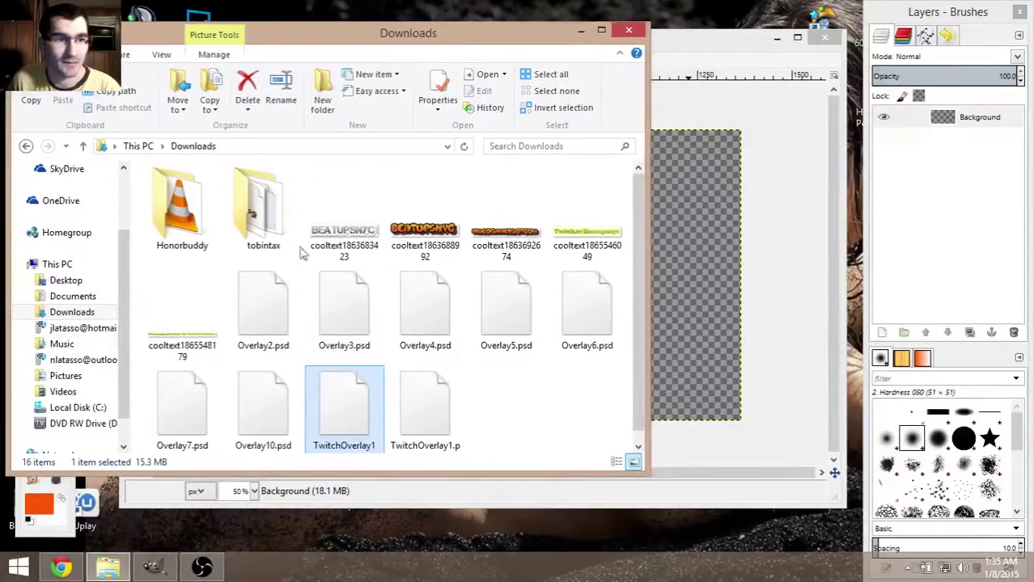
drag(321, 300, 705, 241)
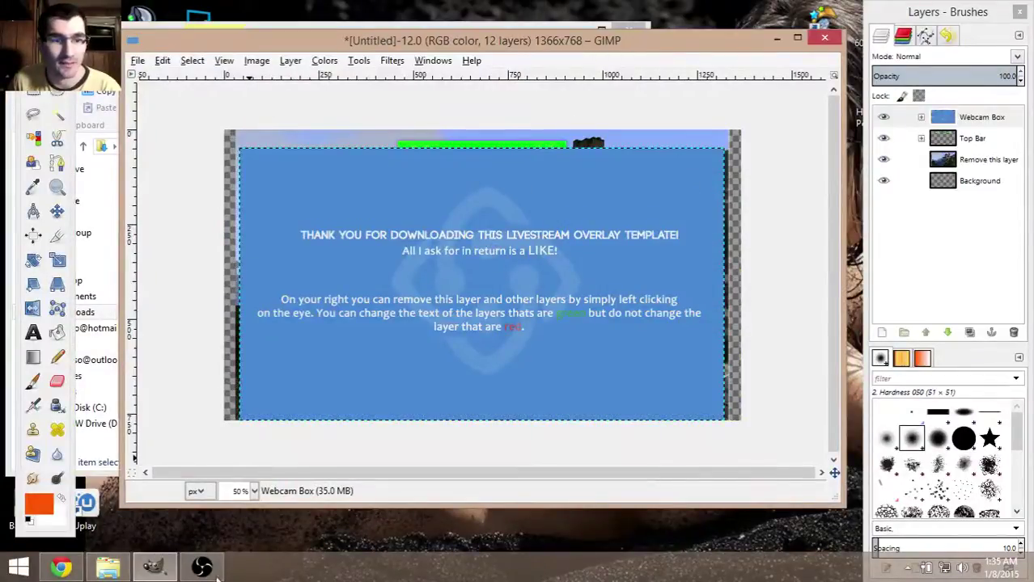
Step: Expand the Webcam Box layer group and widen the Layers panel to read full layer names
click(107, 569)
click(581, 31)
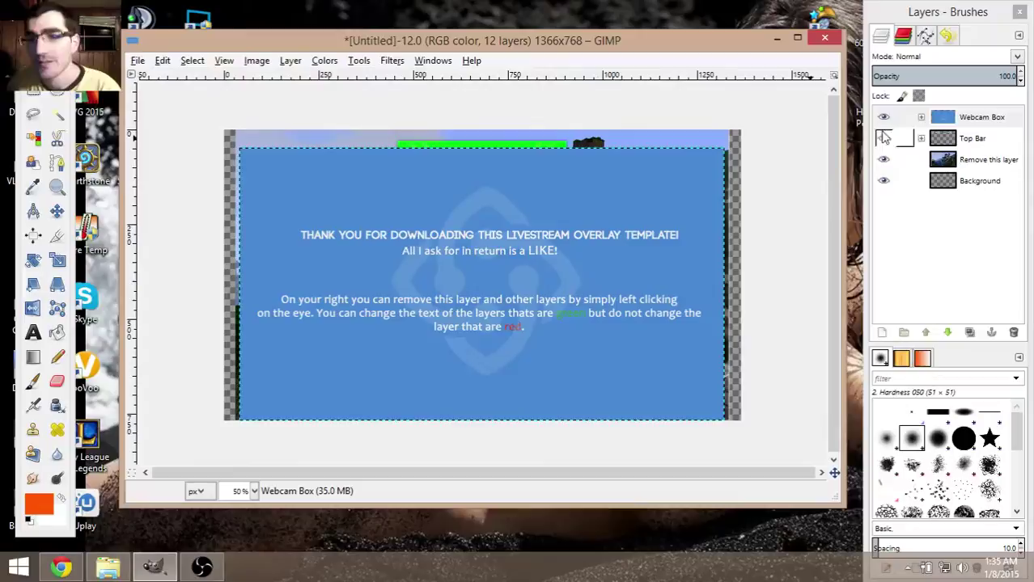
click(920, 118)
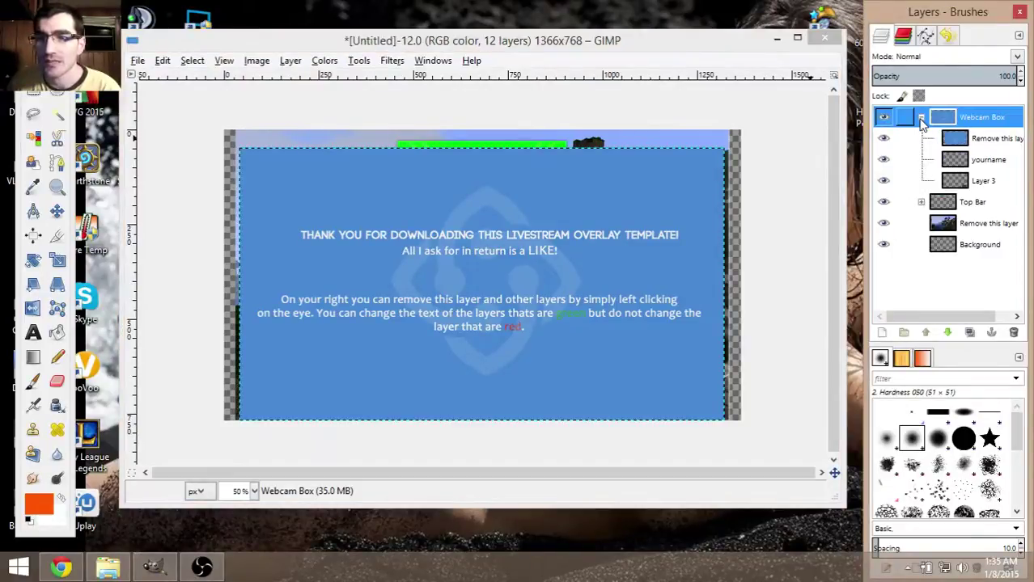
click(954, 140)
right_click(955, 142)
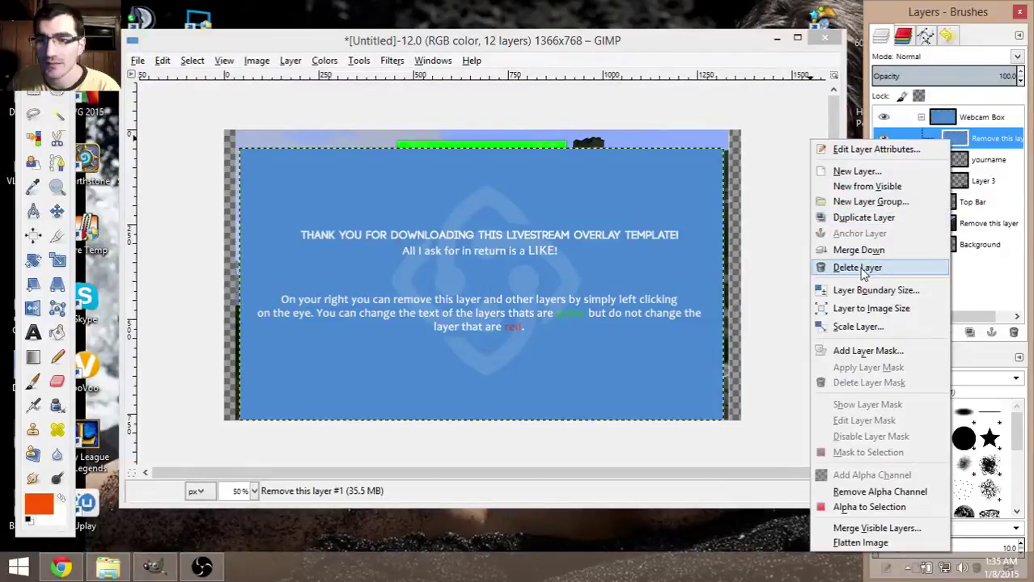
click(872, 120)
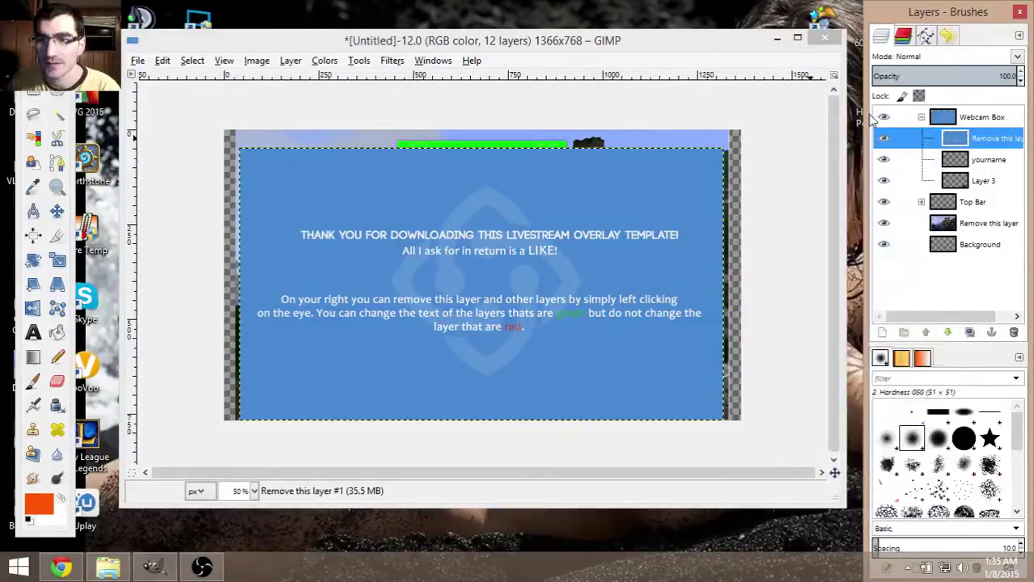
drag(866, 111, 847, 112)
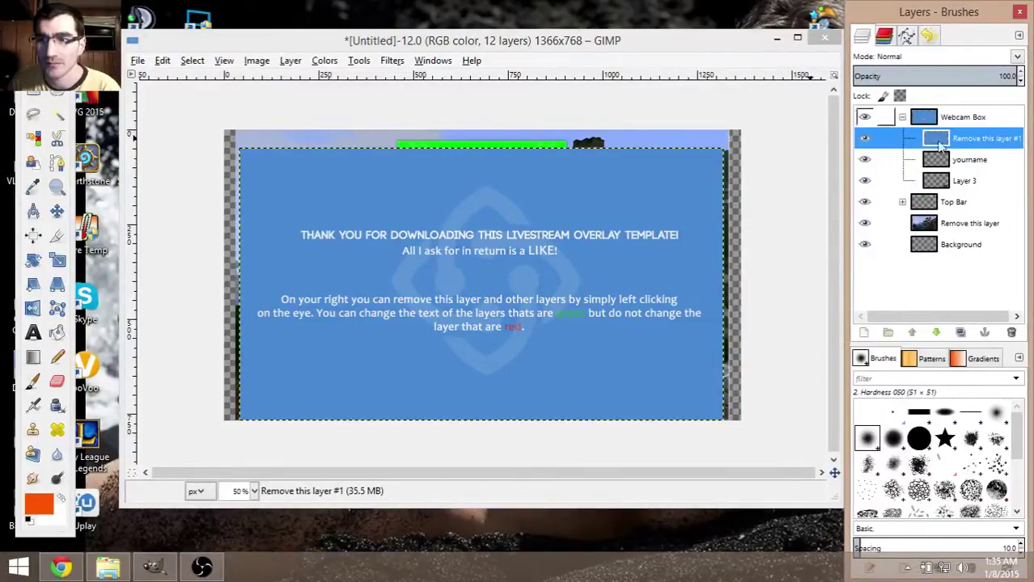
Step: Delete the 'Remove this layer #1' instruction layer and the 'Remove this layer' Minecraft screenshot
right_click(964, 144)
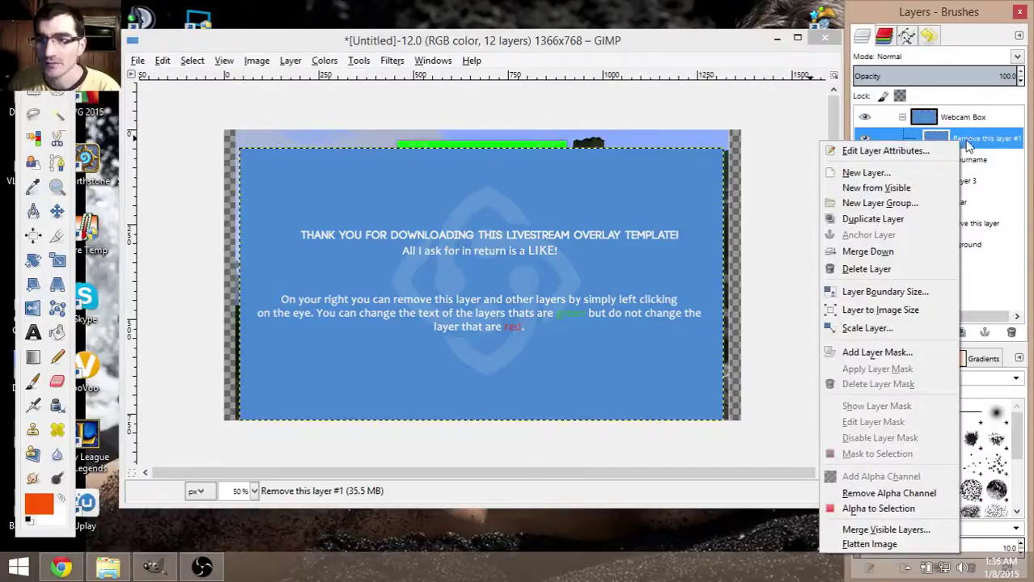
click(866, 269)
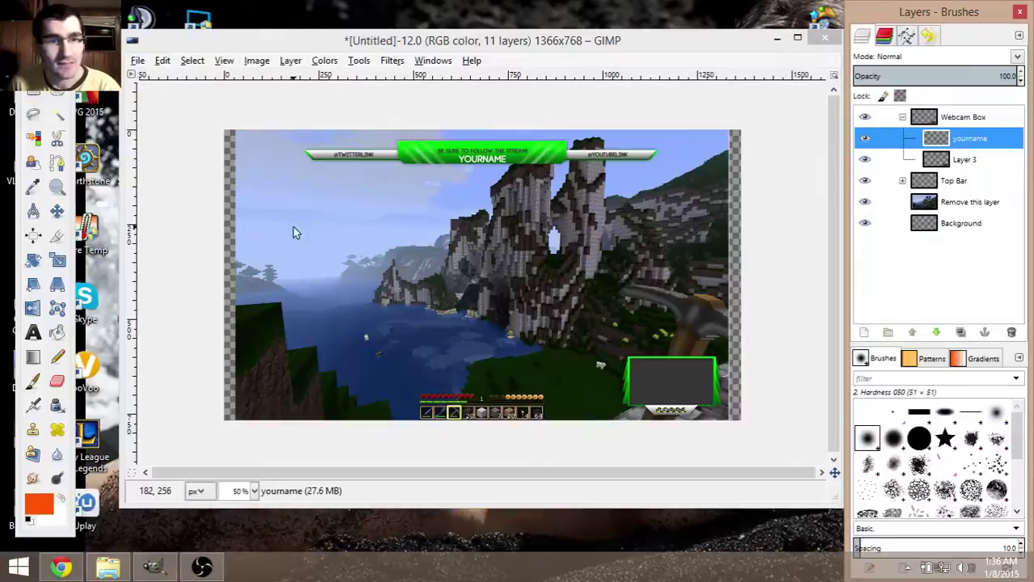
right_click(950, 209)
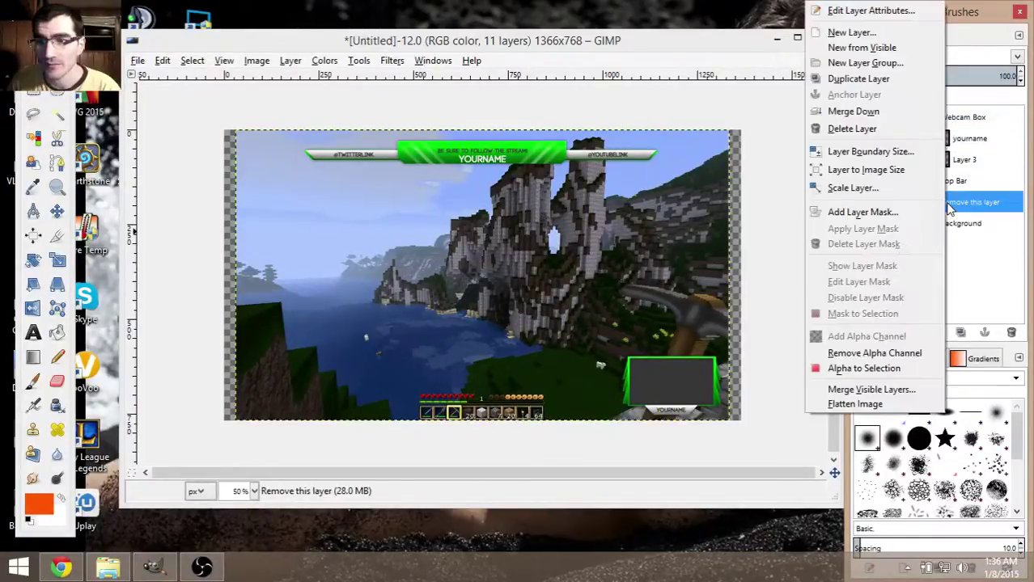
click(851, 129)
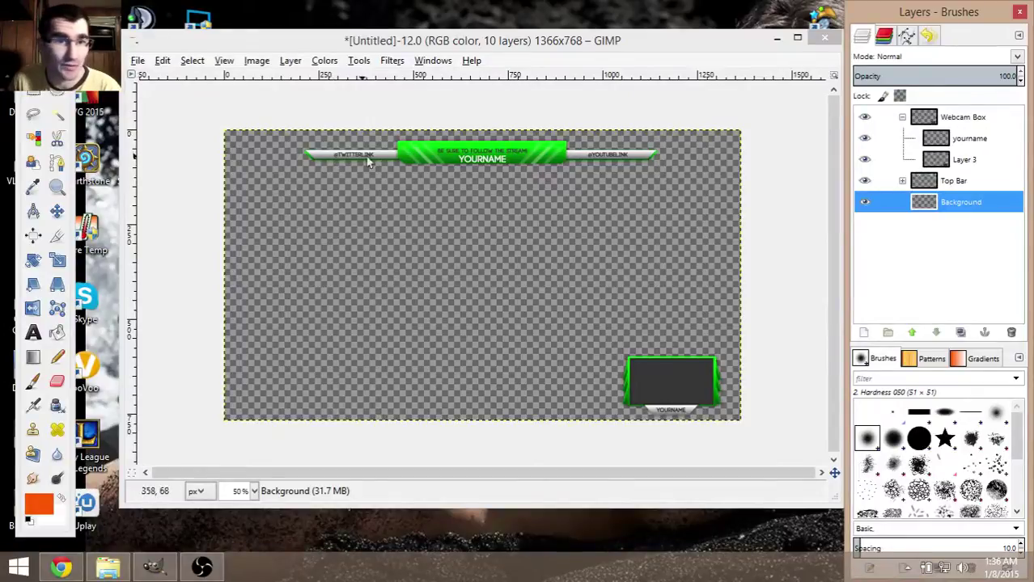
Step: Cancel Colorize and drag the webcam box with the Move tool to the canvas's top-right
key(ctrl+f)
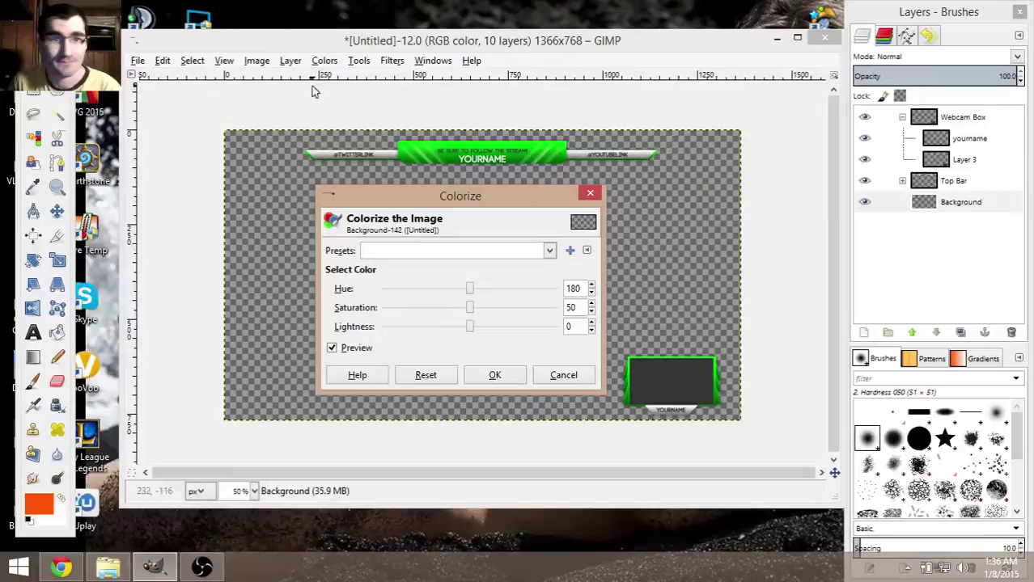
click(589, 193)
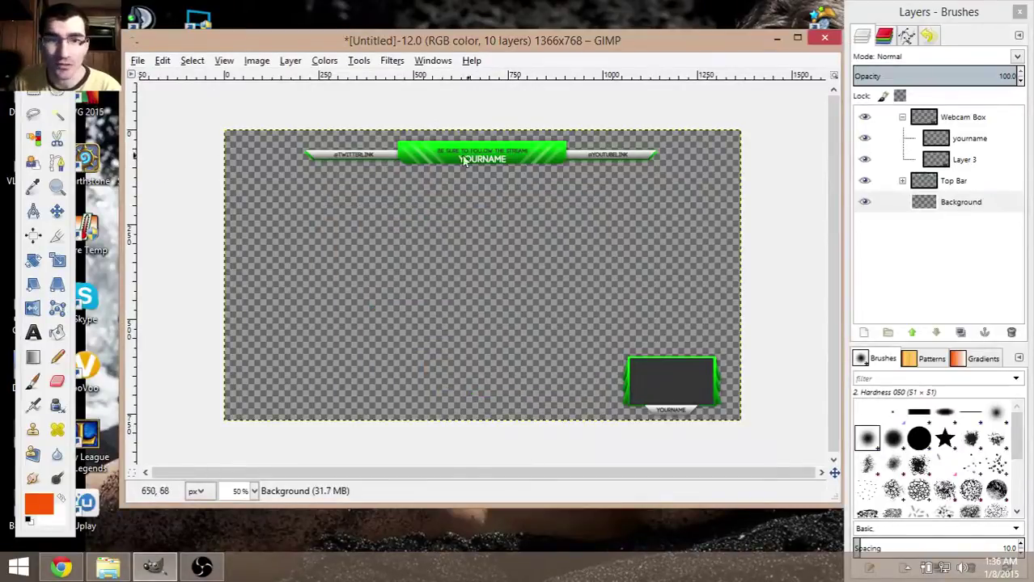
click(56, 212)
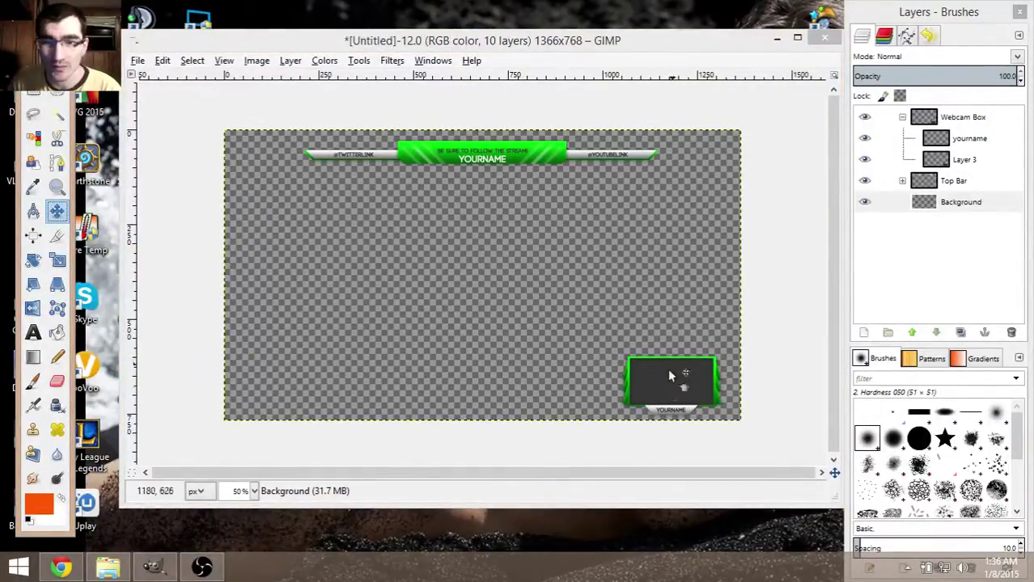
drag(655, 363, 681, 198)
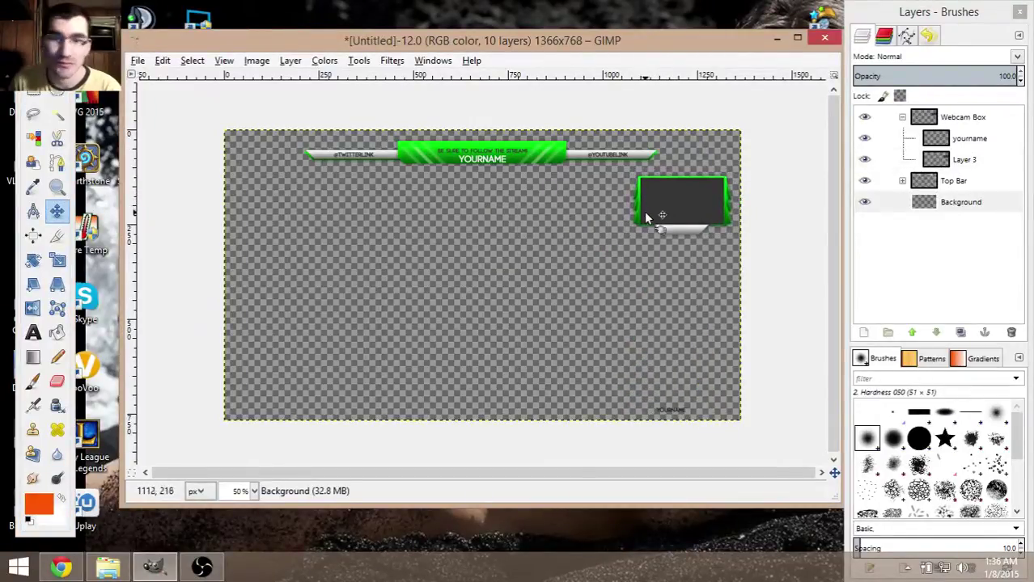
mouse_move(479, 158)
mouse_down()
mouse_move(424, 200)
mouse_move(461, 353)
mouse_move(496, 411)
mouse_move(483, 154)
mouse_move(488, 161)
mouse_up()
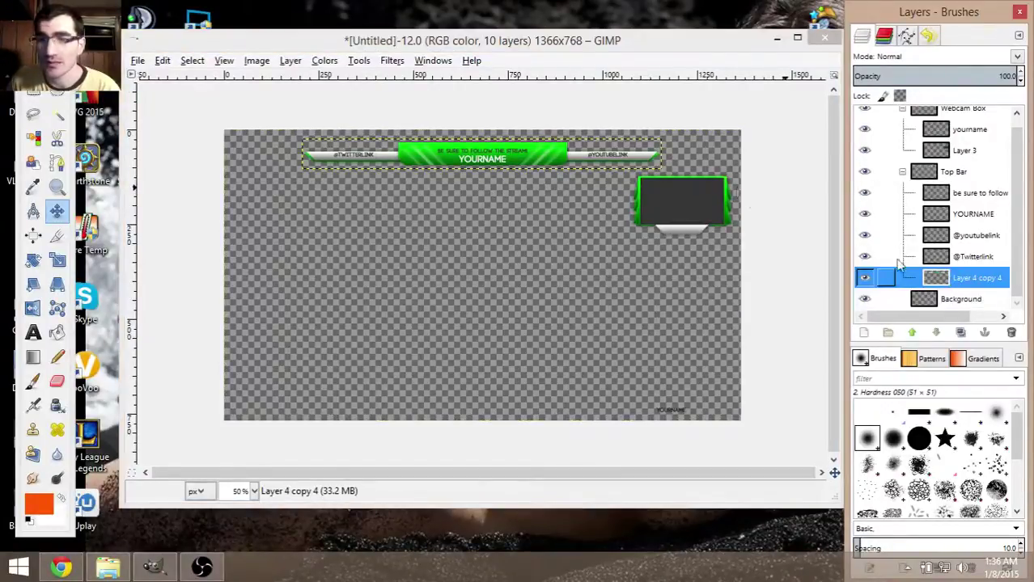
Step: Colorize the banner layer bright green with Hue 125, Saturation 78 and Lightness -17
click(317, 64)
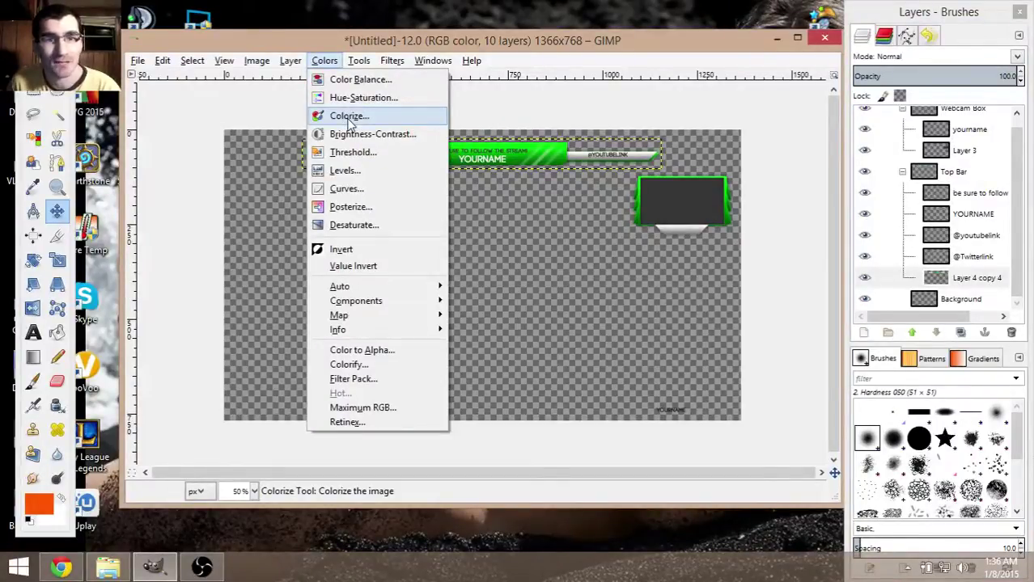
click(349, 118)
click(436, 305)
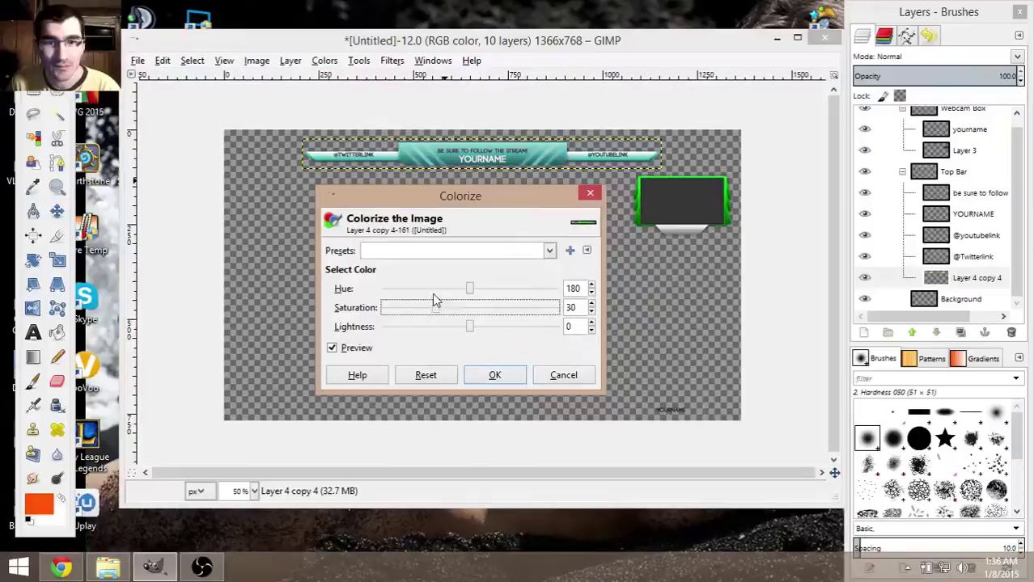
drag(432, 296, 409, 288)
drag(471, 289, 558, 289)
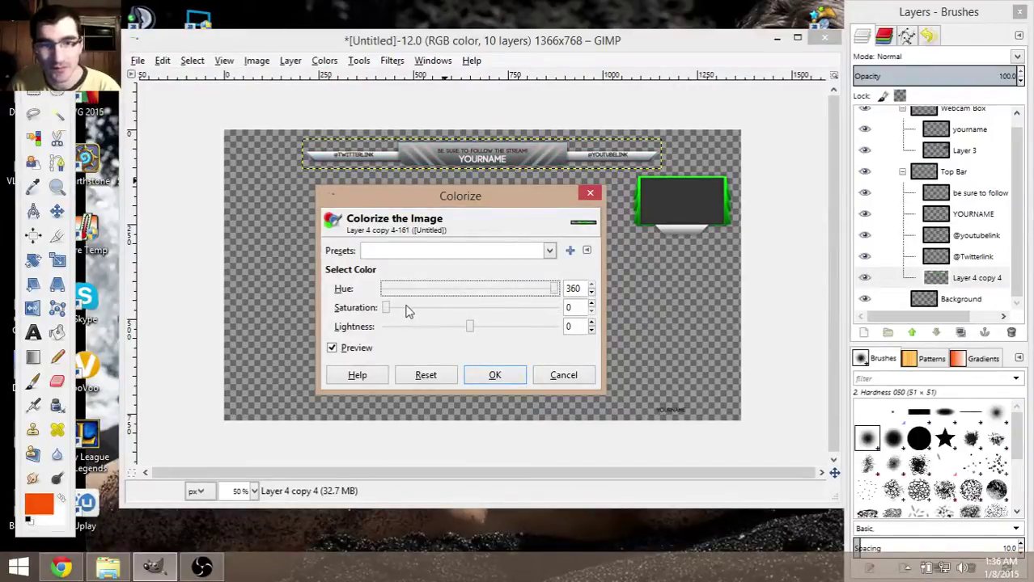
drag(388, 306, 444, 292)
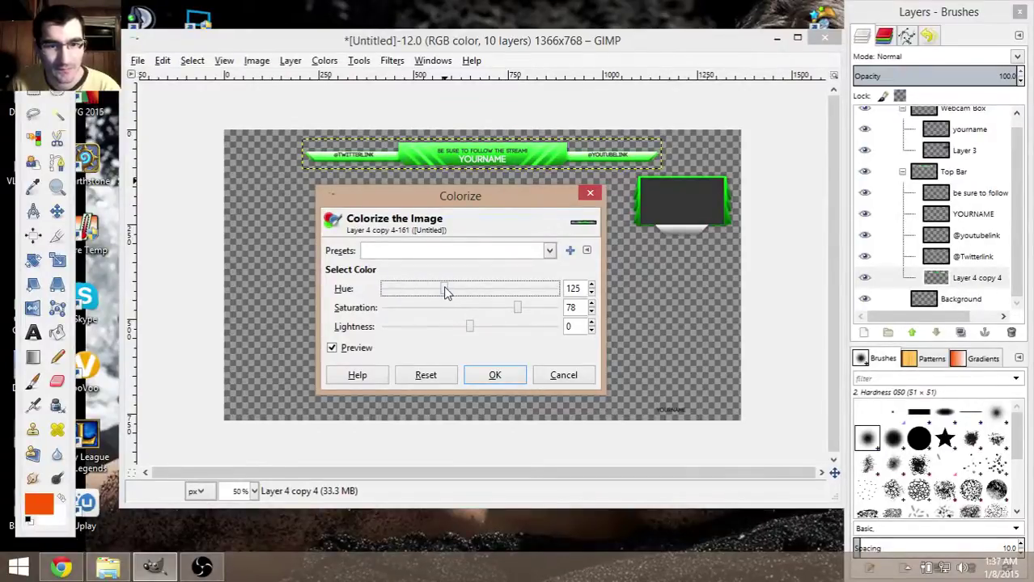
mouse_move(469, 326)
mouse_down()
mouse_move(531, 326)
mouse_move(349, 334)
mouse_move(458, 334)
mouse_up()
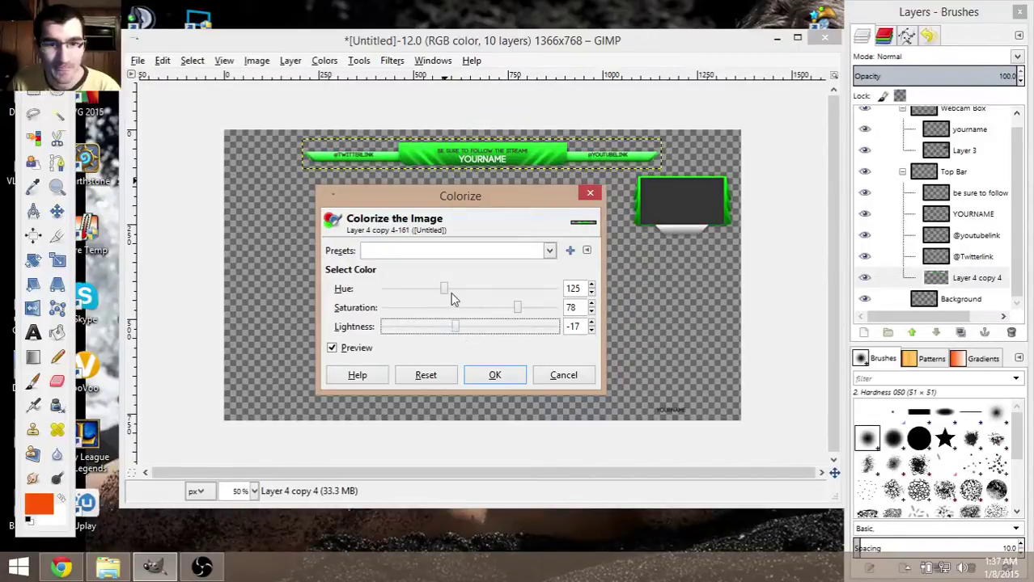
click(492, 376)
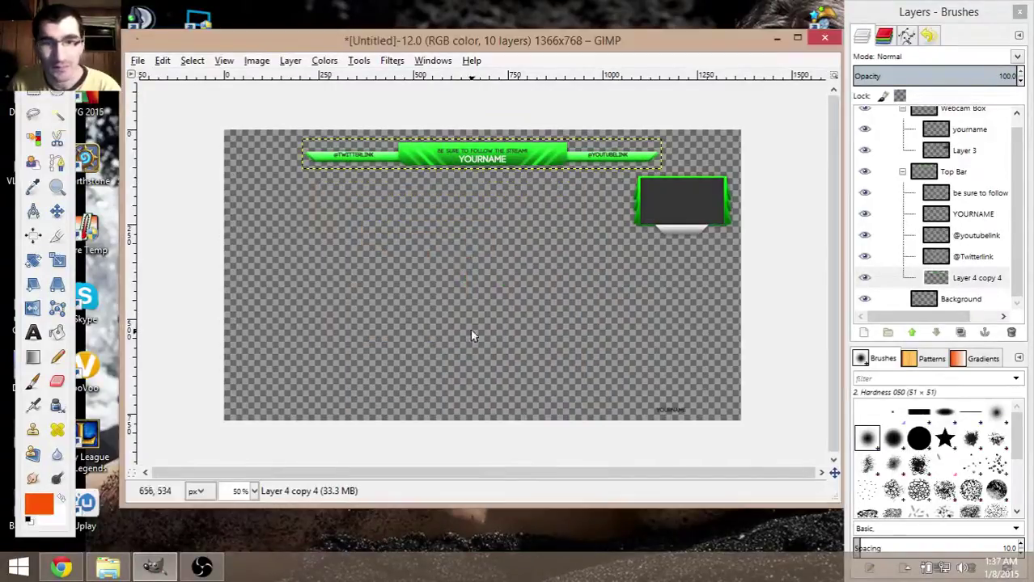
Step: Scale the 'be sure to follow the stream!' layer unchained to 240×20 pixels, then bring up Colorize
click(960, 200)
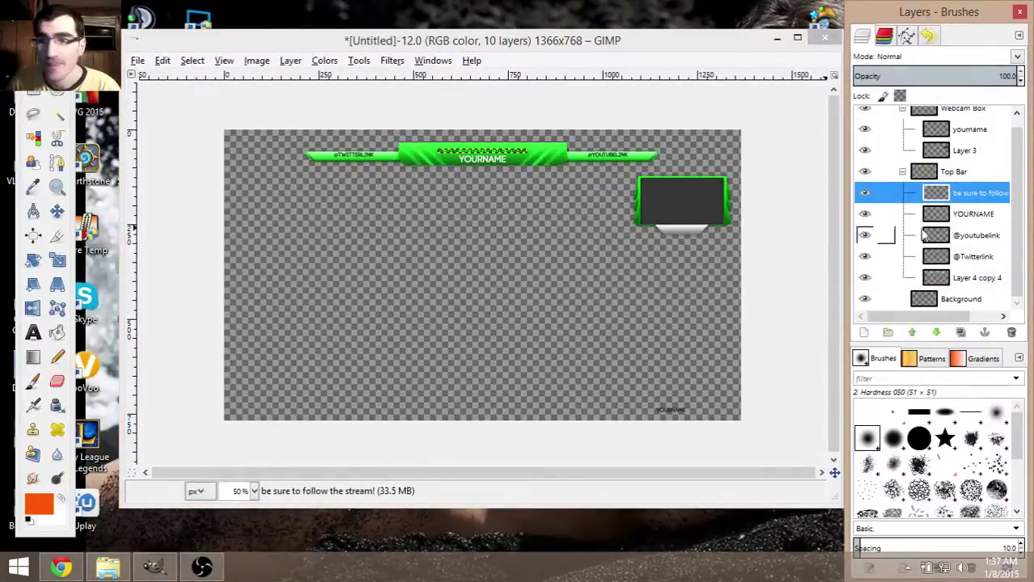
right_click(937, 199)
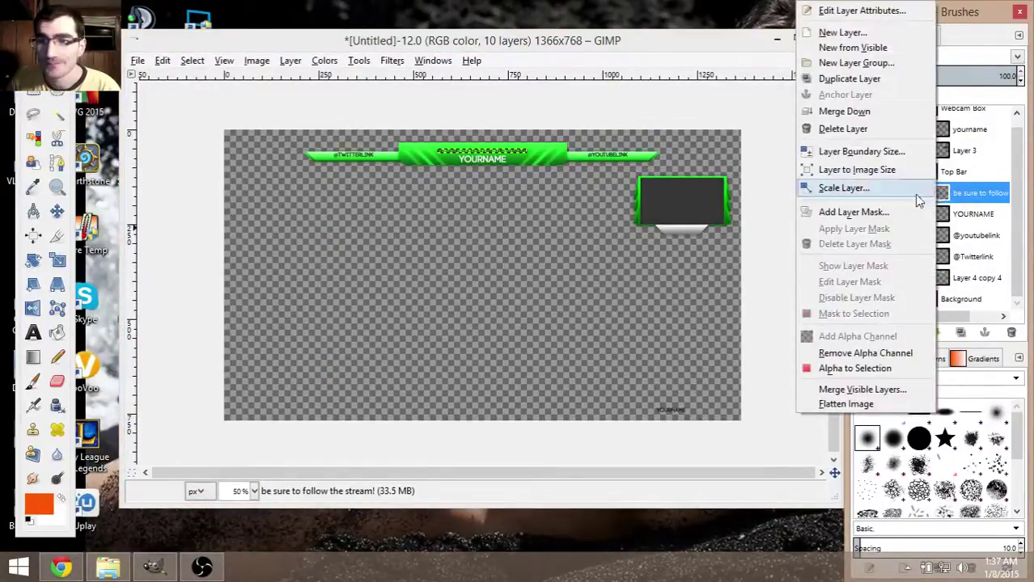
click(843, 189)
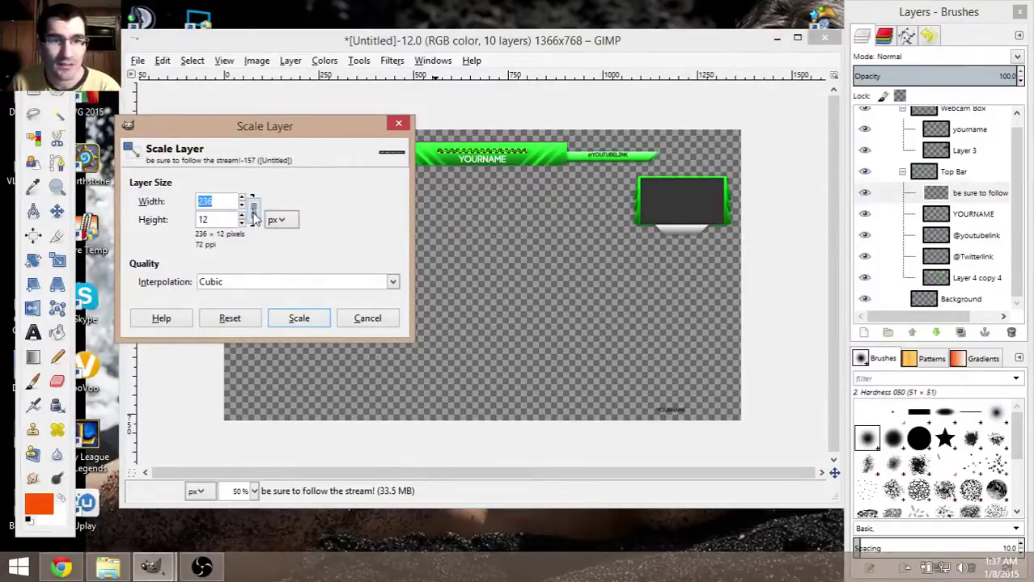
click(400, 124)
click(977, 194)
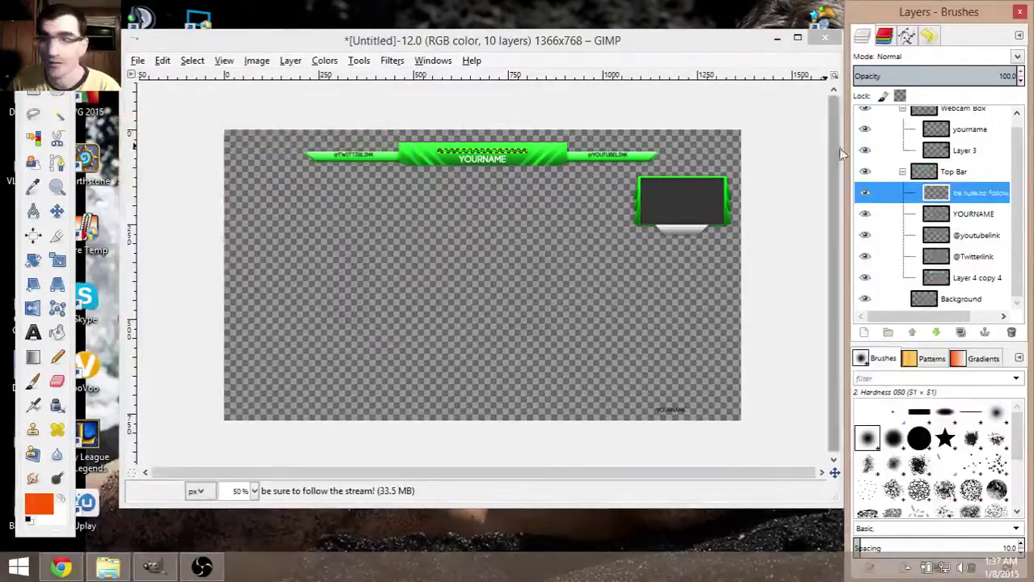
right_click(974, 199)
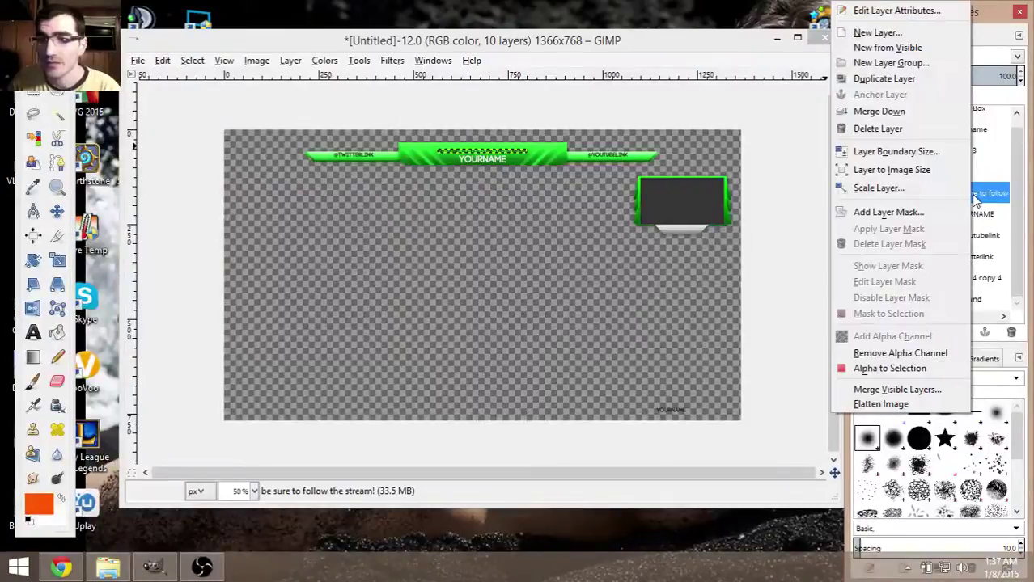
click(886, 192)
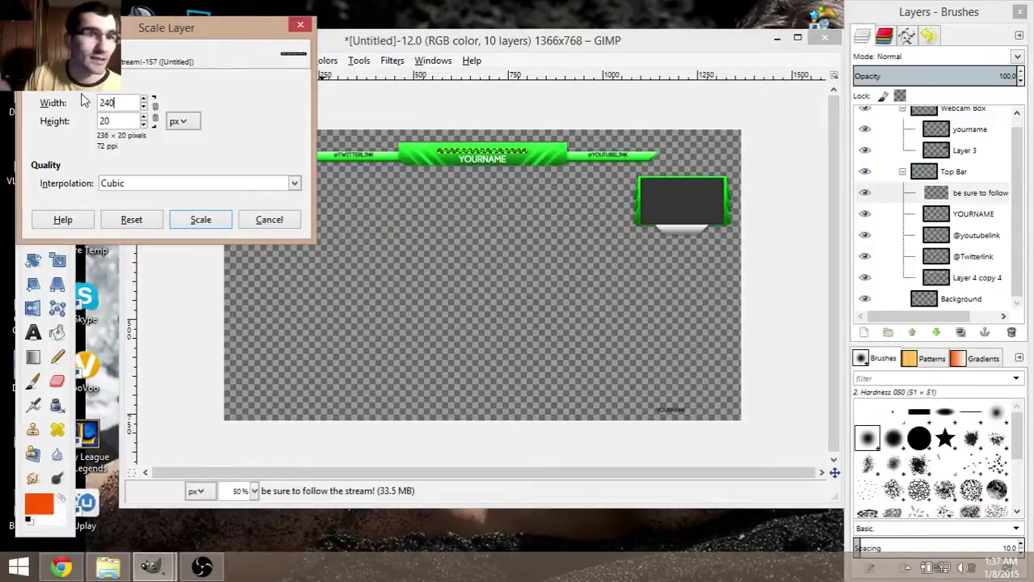
click(201, 219)
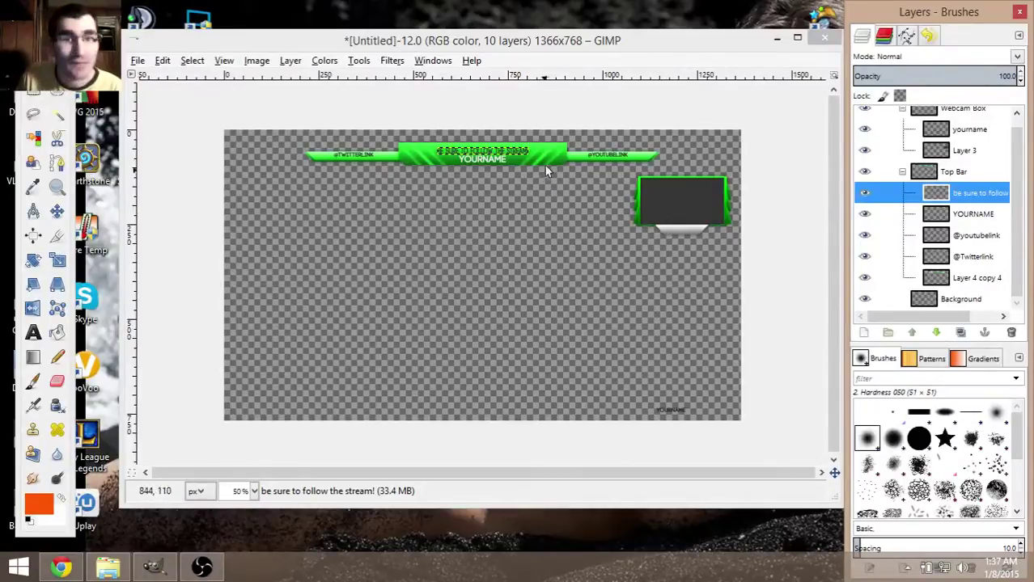
key(ctrl+f)
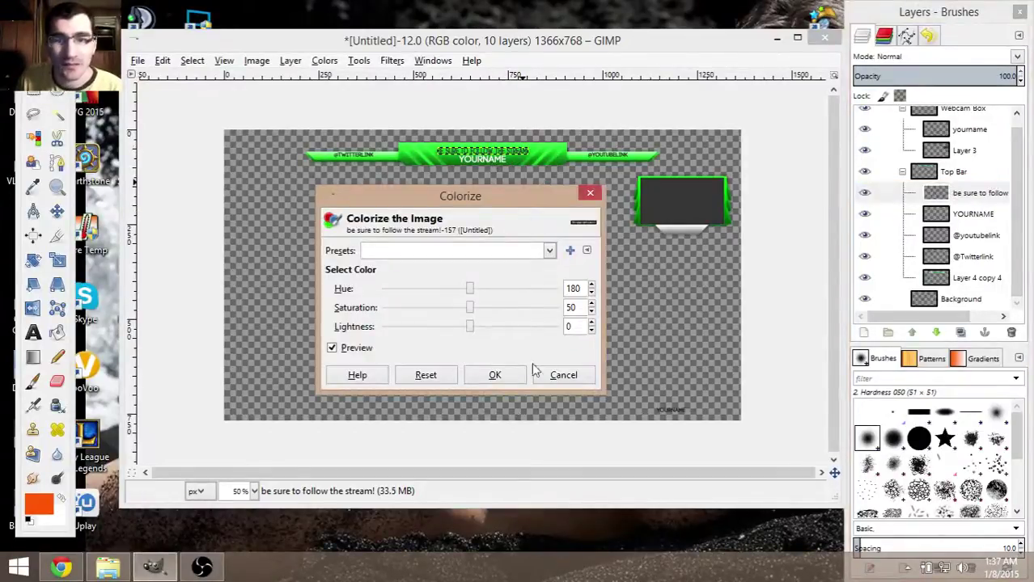